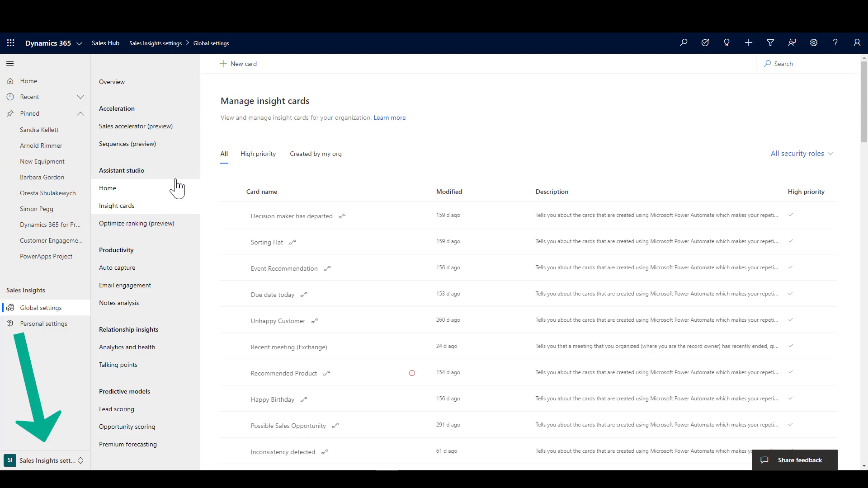
Step: Start a blank insight card flow triggered by Twitter's 'When a new tweet is posted'
click(240, 64)
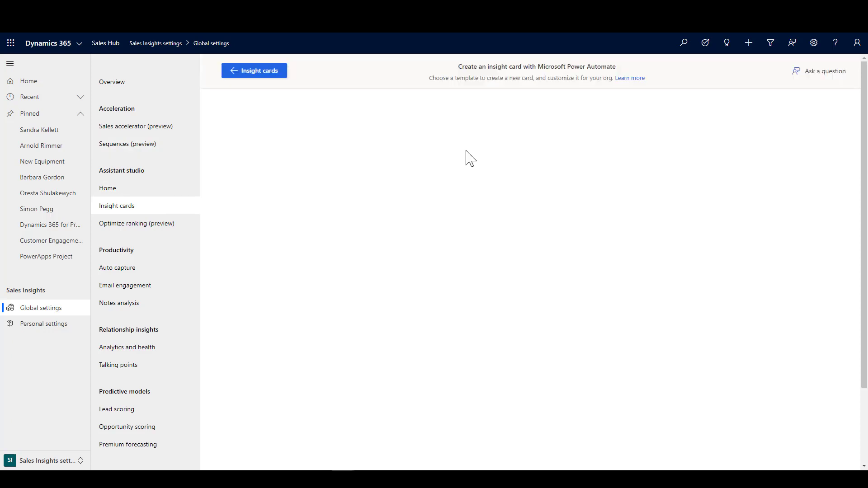
click(806, 128)
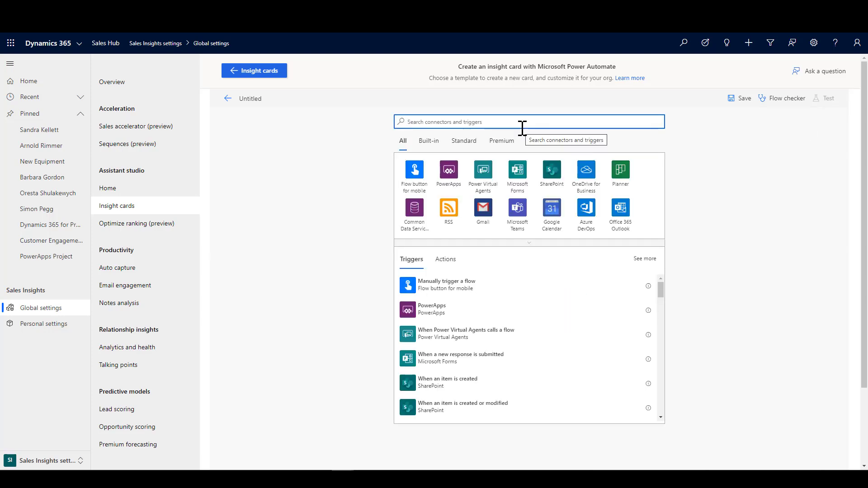
text(twi)
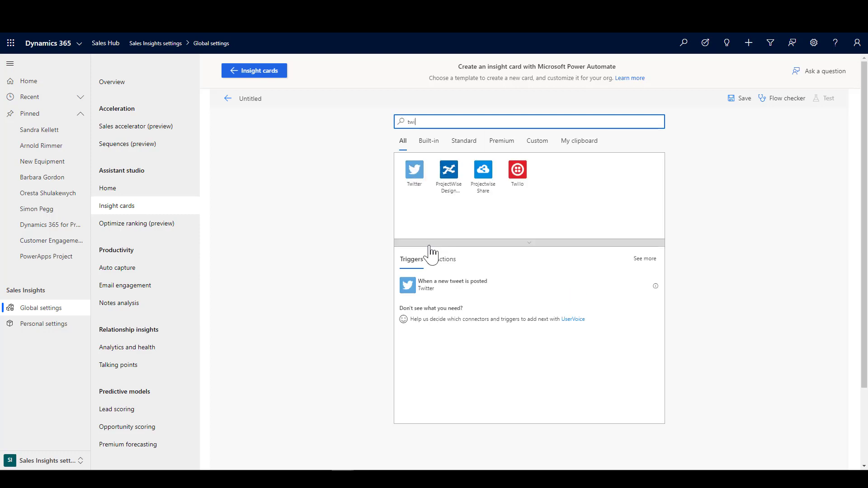
click(442, 284)
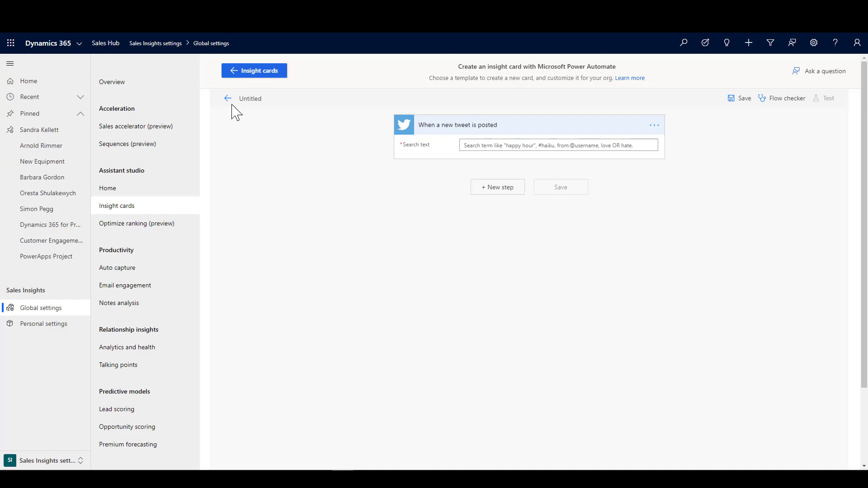
Step: Set the tweet trigger's search text to the hashtag #poorservice
click(474, 145)
text(#)
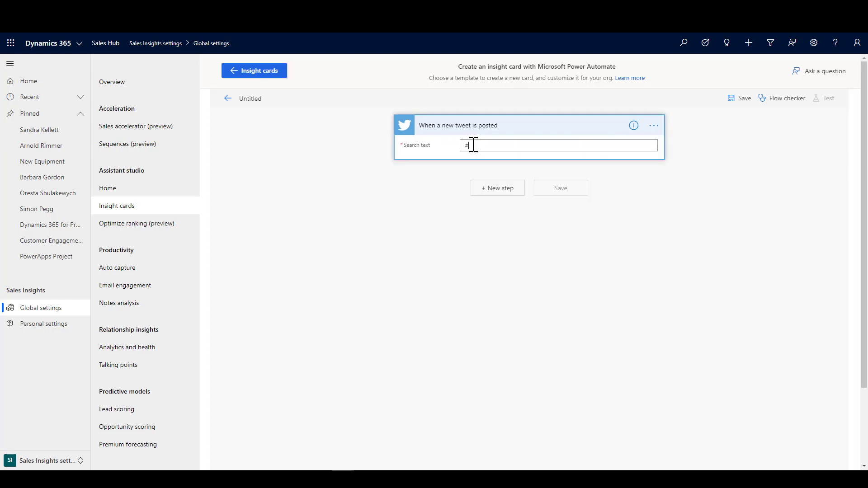
text(poorservice)
click(494, 194)
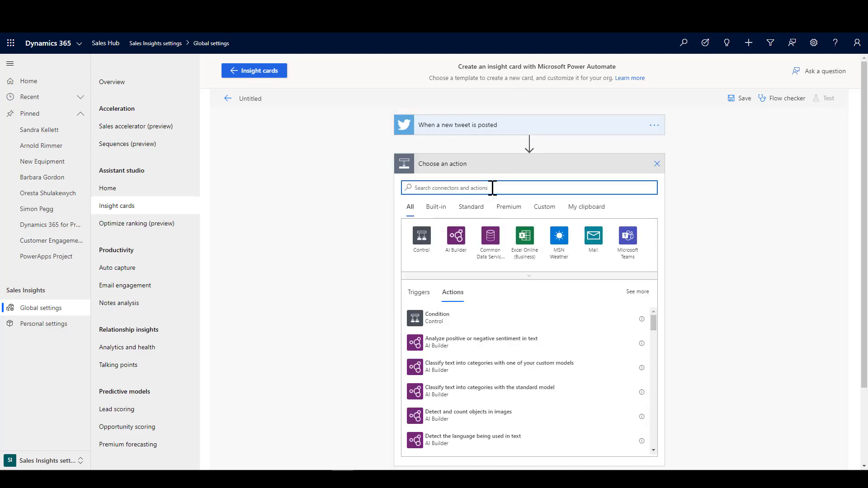
Step: Add a Twitter Get user step that looks up the tweet's User name
text(twitt)
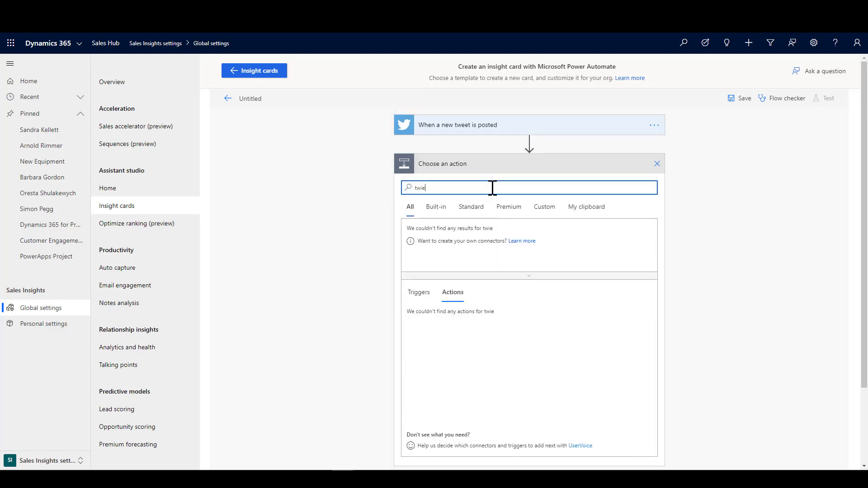
text(er)
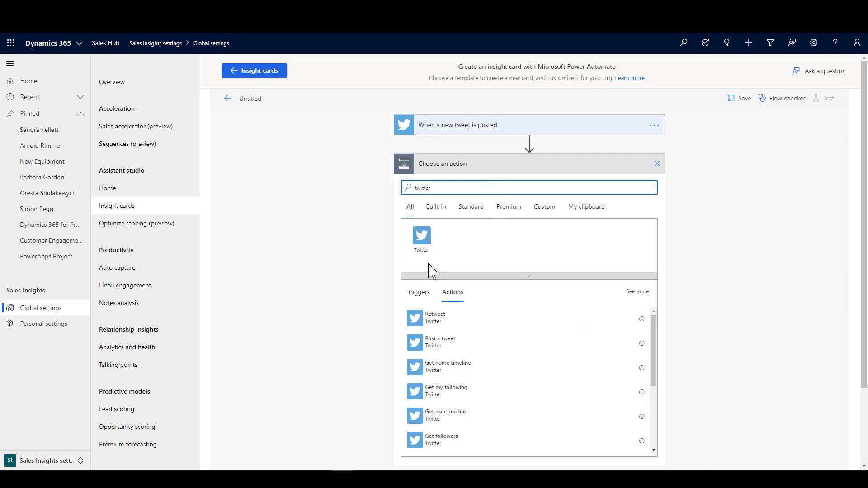
click(421, 238)
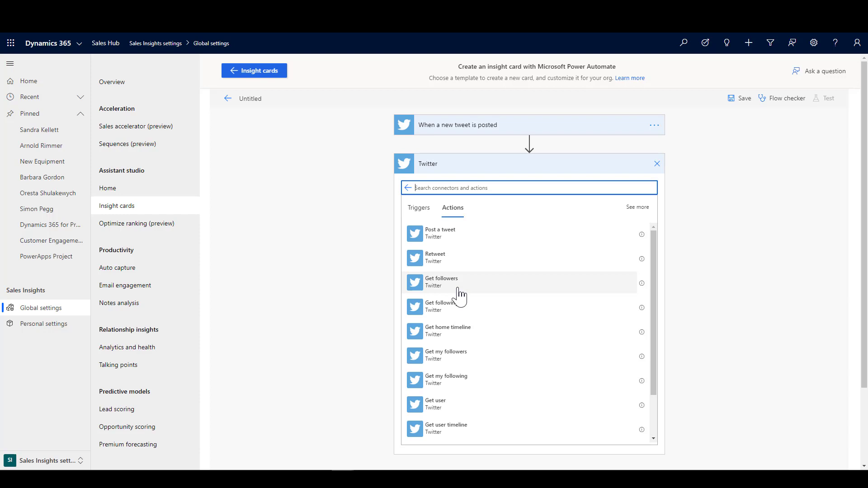
click(429, 405)
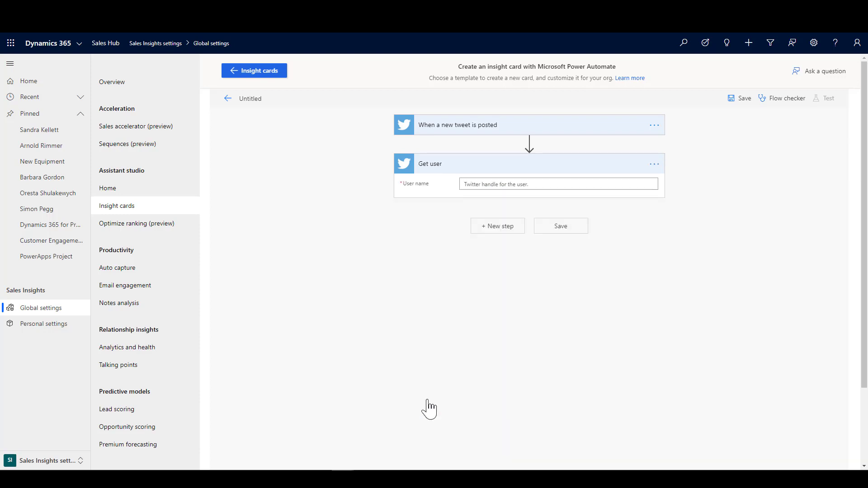
click(501, 187)
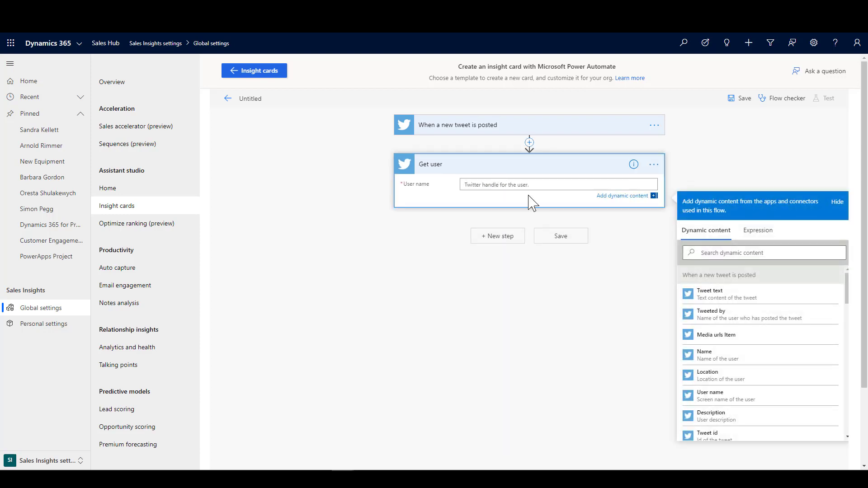
click(723, 398)
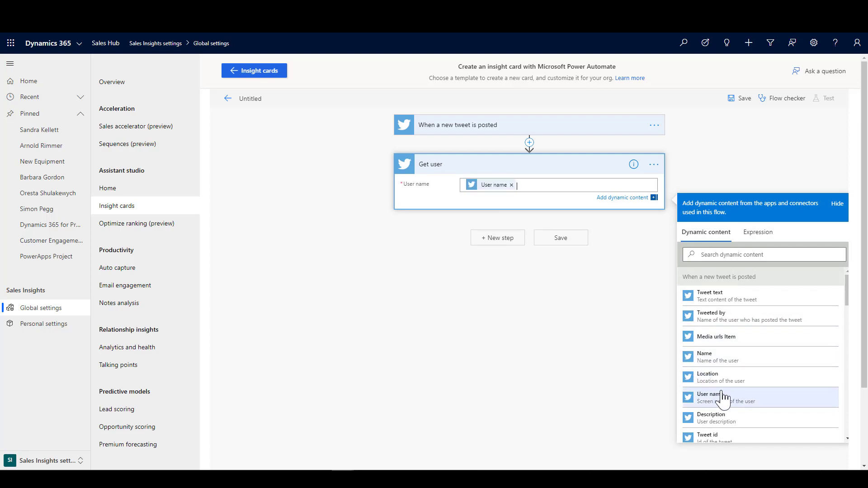
click(501, 244)
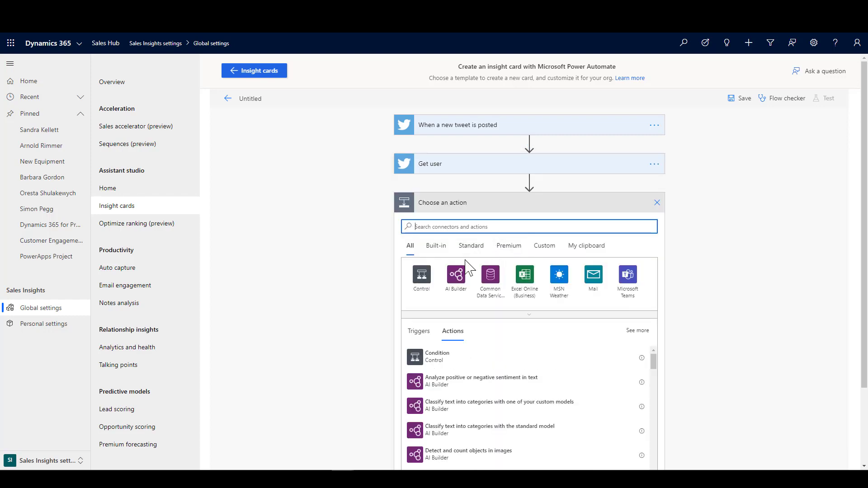
Step: Add an AI Builder Predict action using the SentimentAnalysis model
click(456, 275)
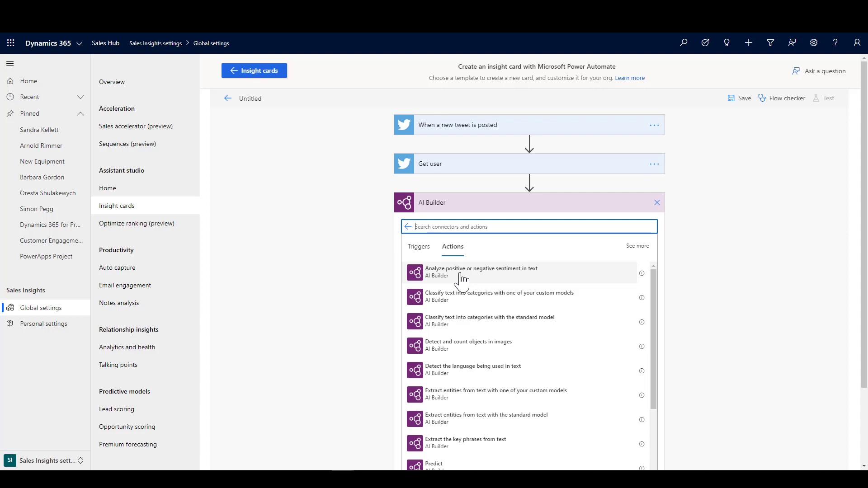
drag(655, 291, 665, 353)
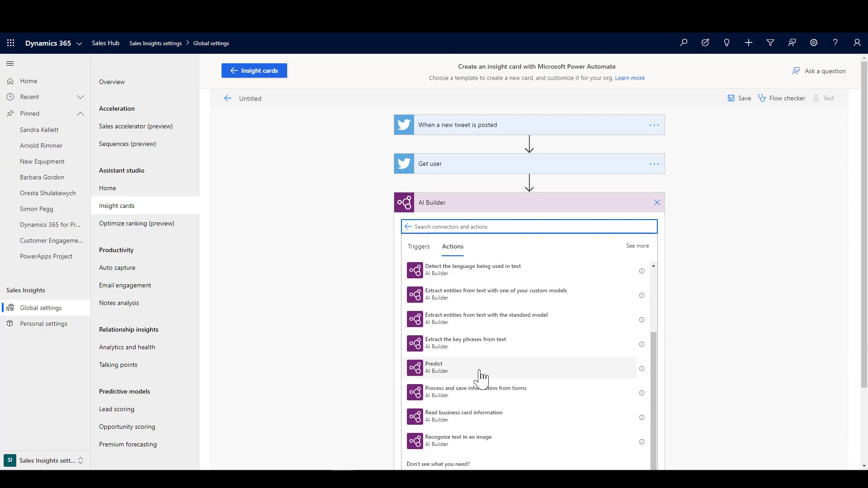
click(439, 376)
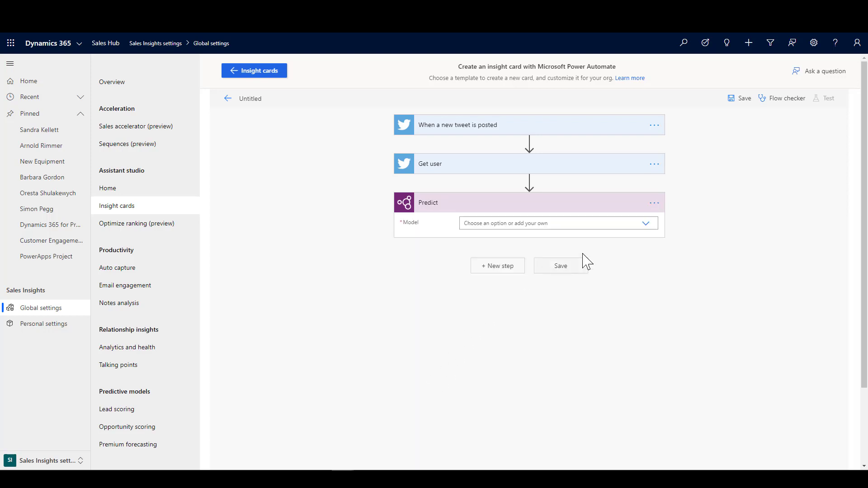
click(647, 223)
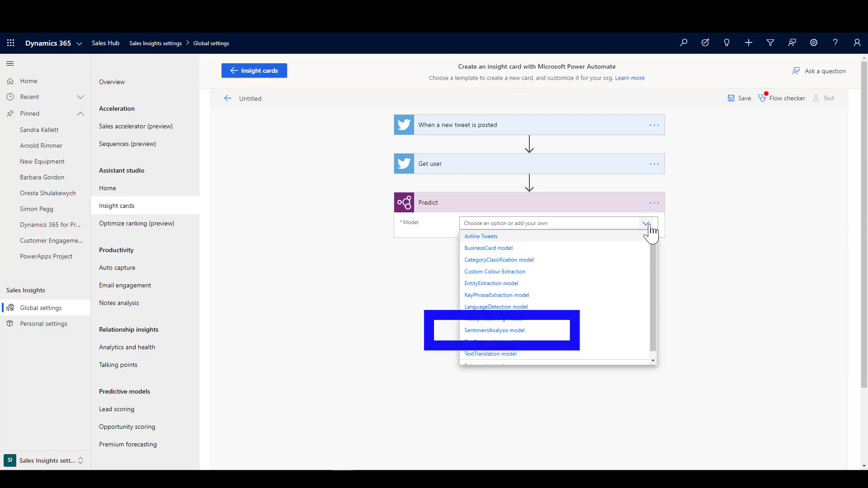
click(512, 333)
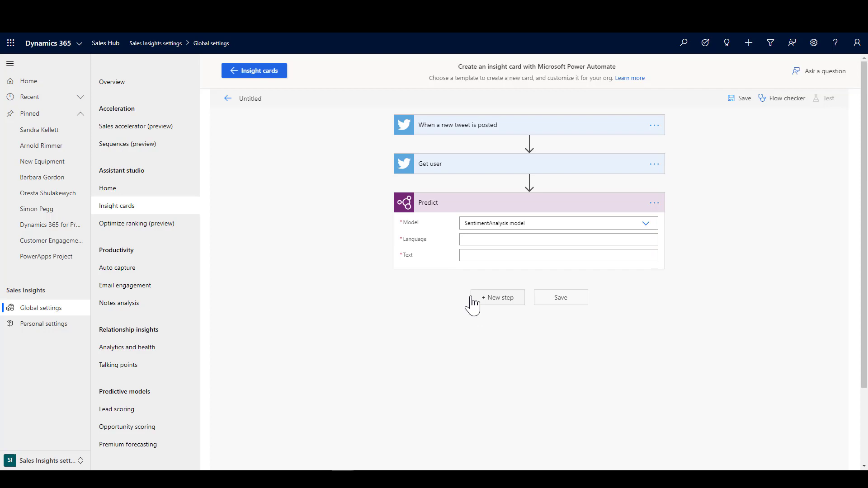
Step: Set the prediction's Language to 'en' and its Text to the Tweet text
click(489, 244)
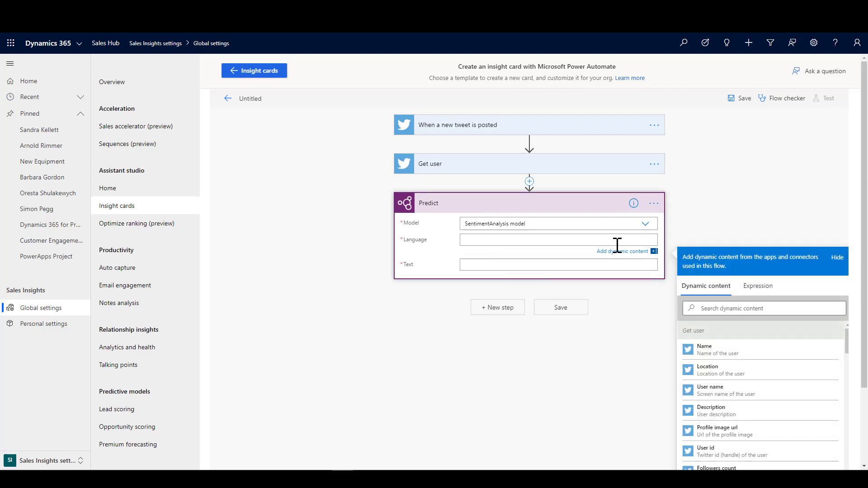
text(en)
click(548, 265)
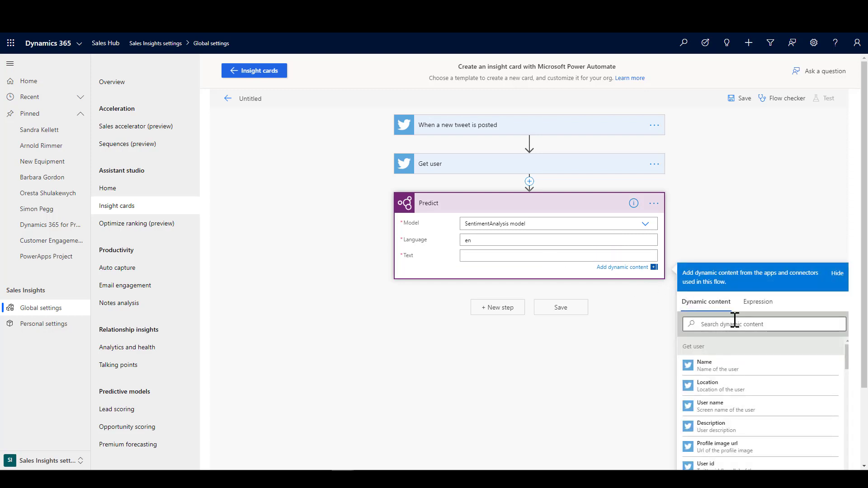
drag(848, 356, 848, 379)
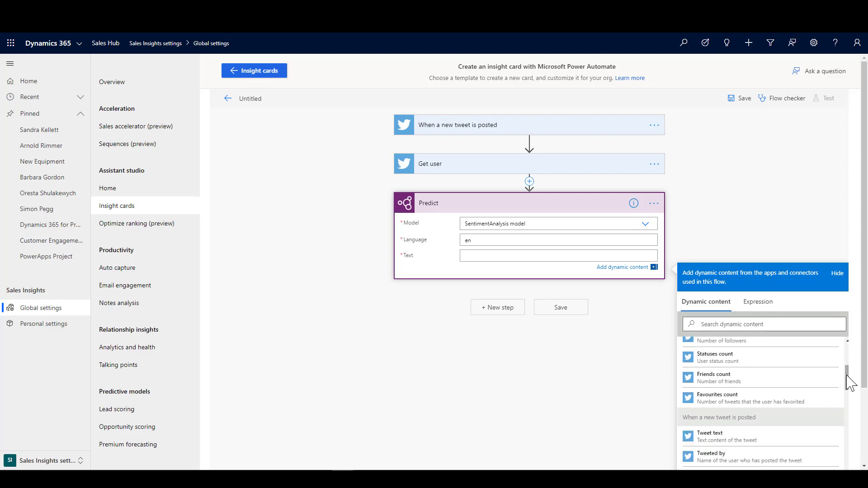
click(763, 447)
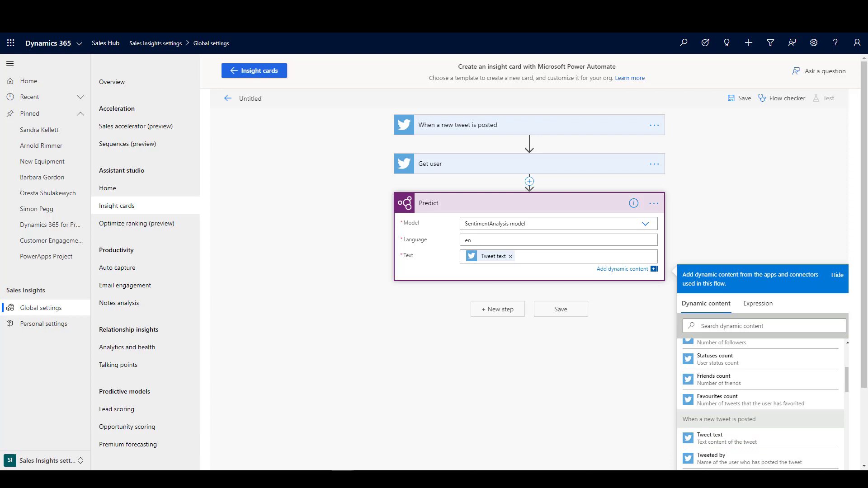
click(498, 311)
Step: Add a Common Data Service List records step on the Contacts entity
click(489, 316)
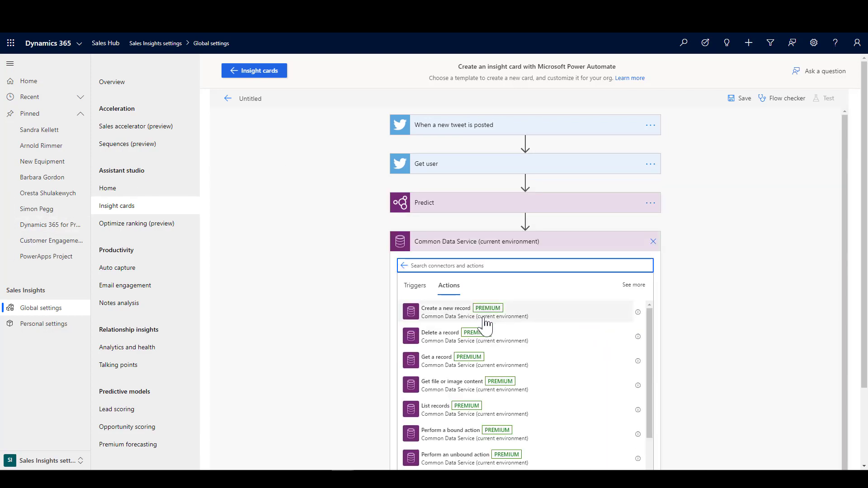
click(442, 410)
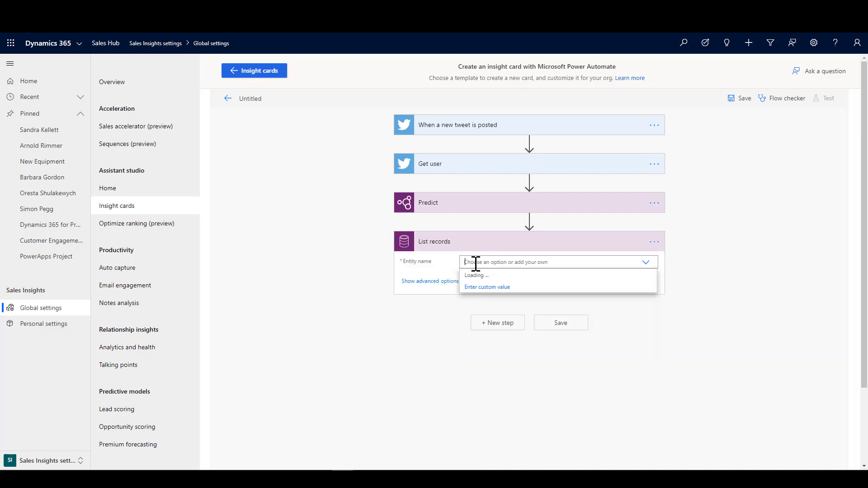
text(conta)
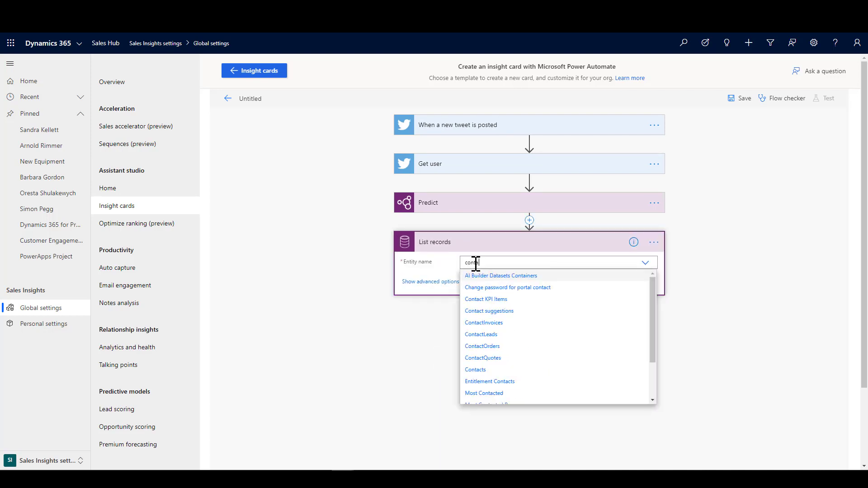
click(475, 370)
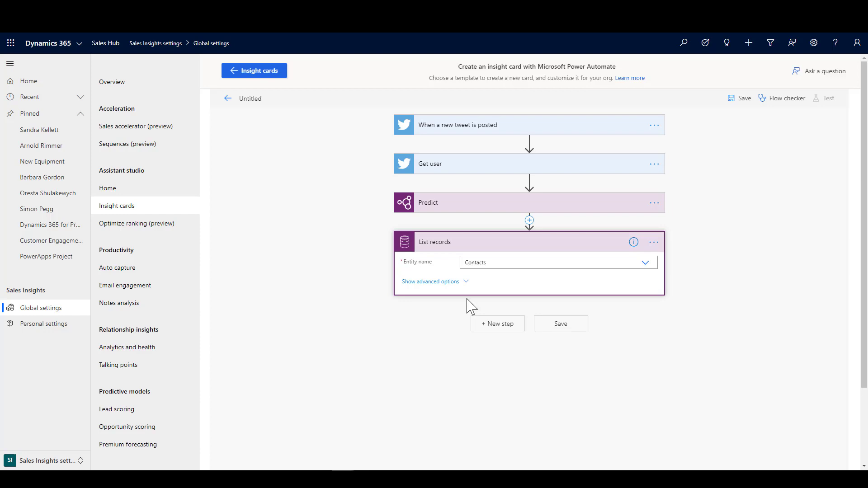
Step: Filter the contacts with new_twitterhandle eq 'User name' from the Get user step
click(464, 282)
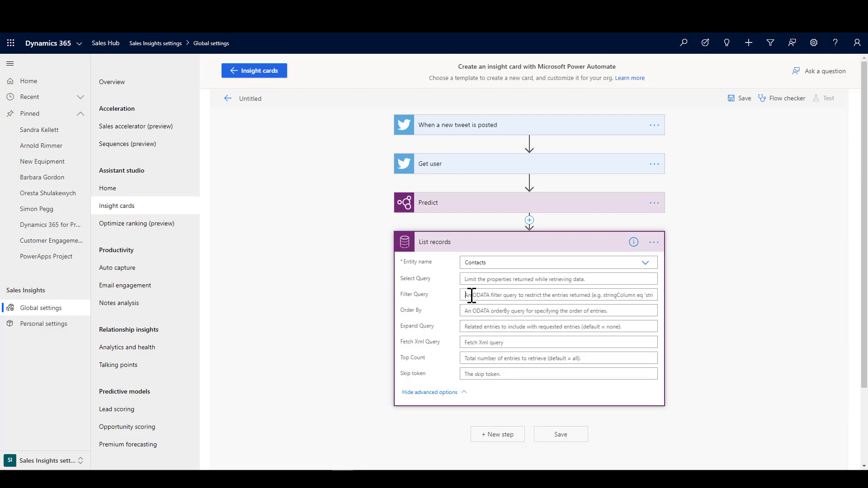
text(new_twitterhandle eq)
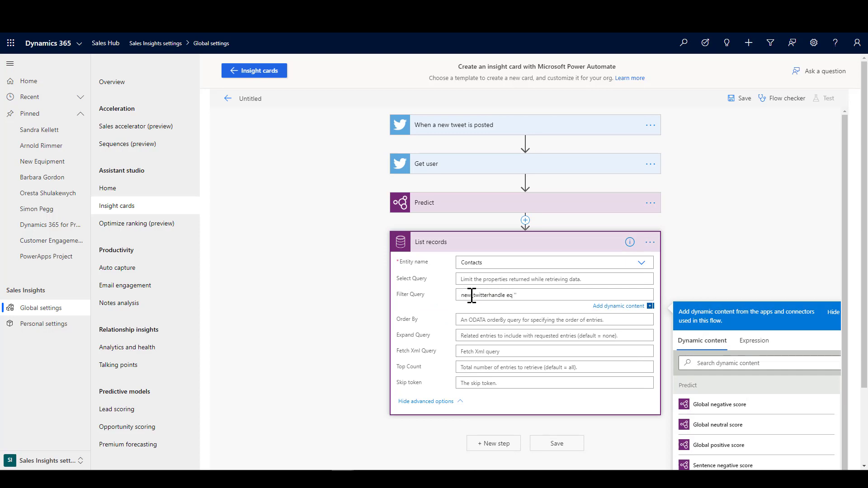
click(711, 364)
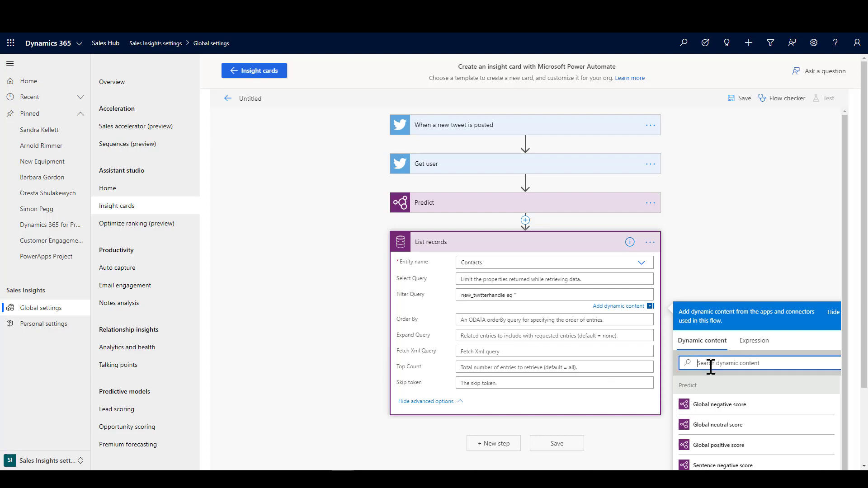
text(user)
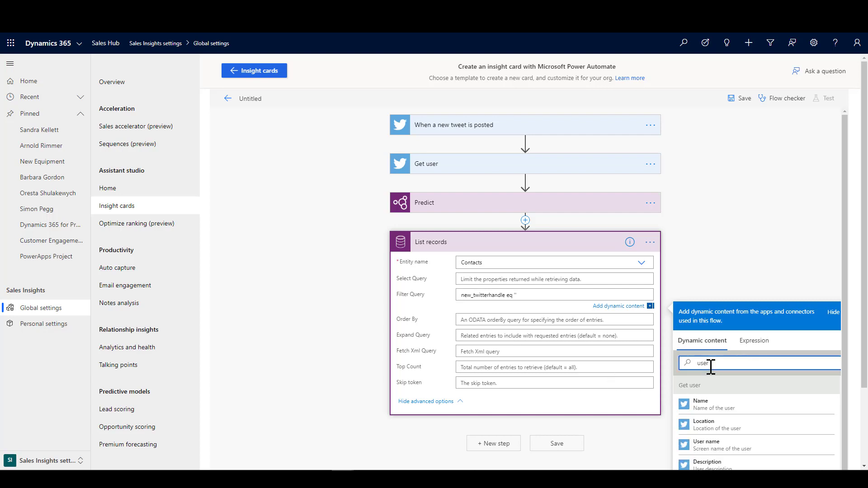
click(720, 447)
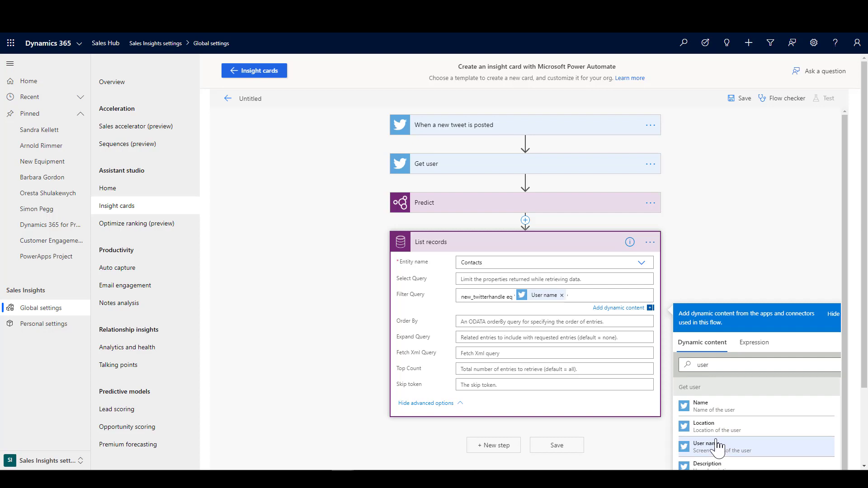
text(')
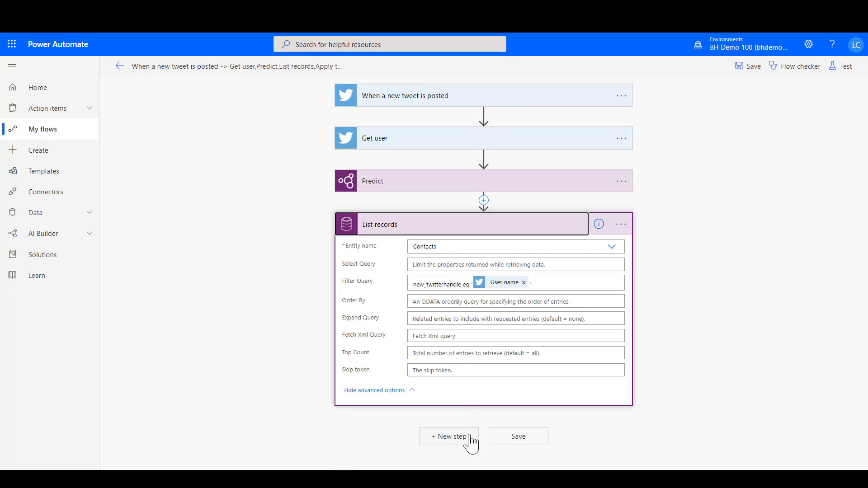
click(469, 437)
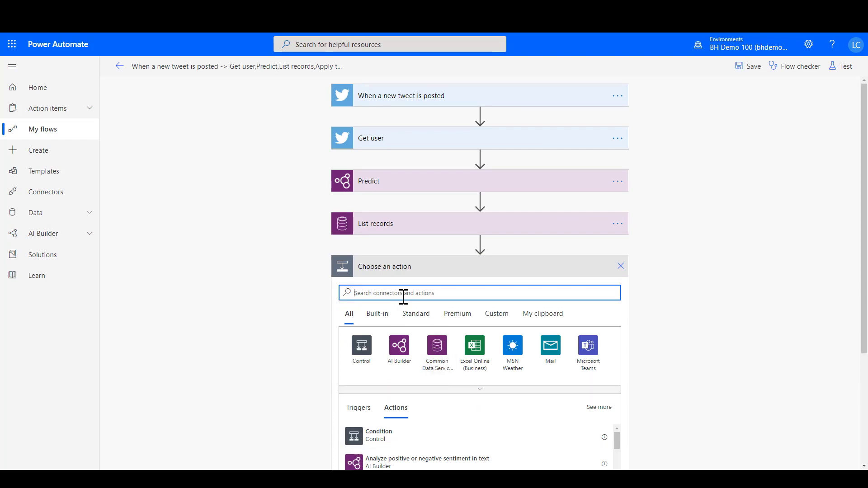
Step: Add a Common Data Service create-record action for the Tweets entity in BH Demo 100
text(common)
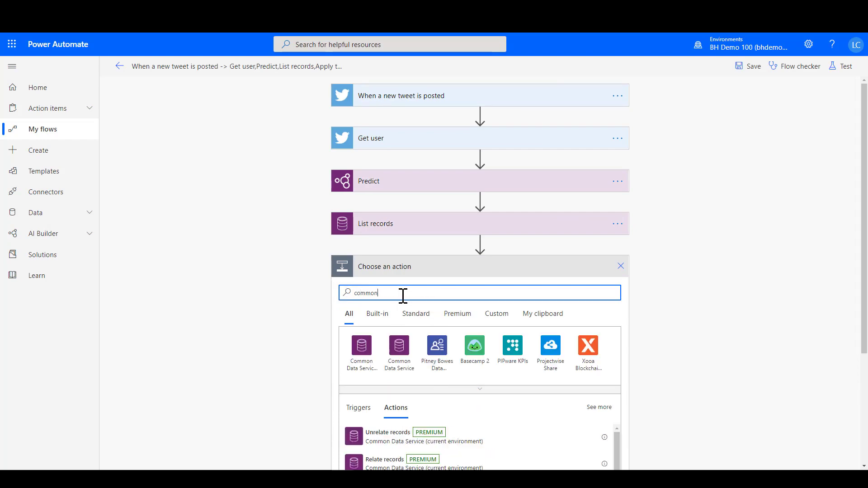
click(399, 348)
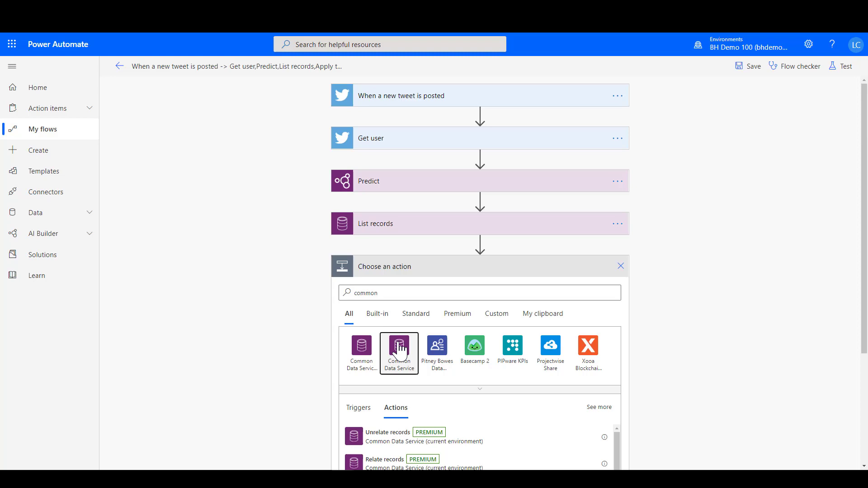
click(399, 348)
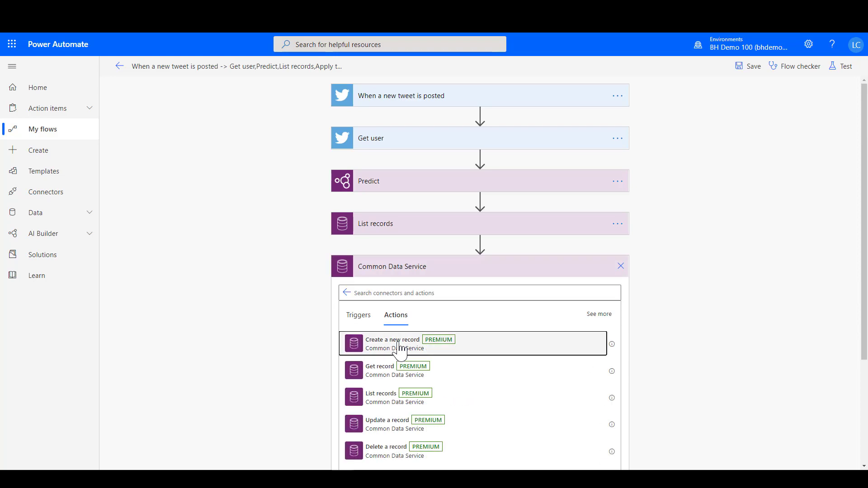
click(612, 290)
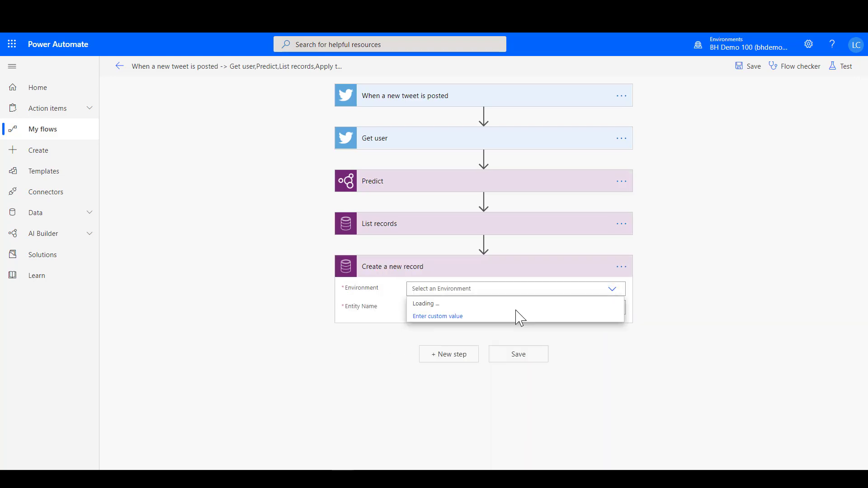
click(469, 343)
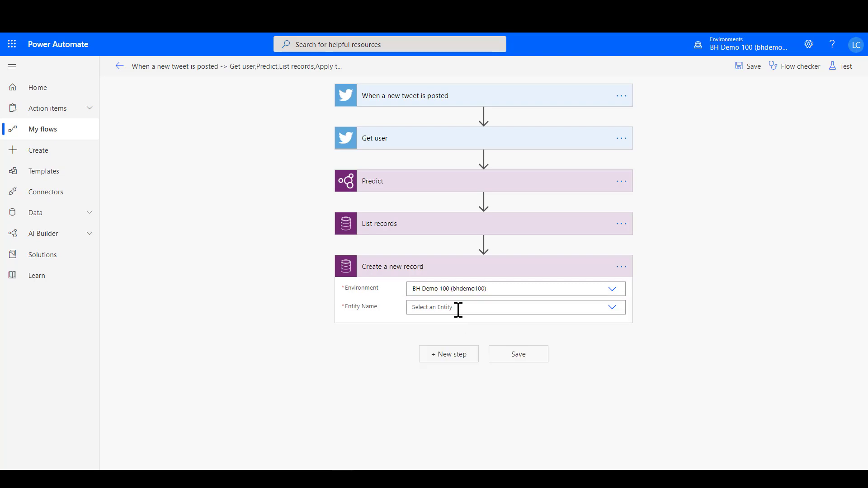
click(458, 309)
text(tweet)
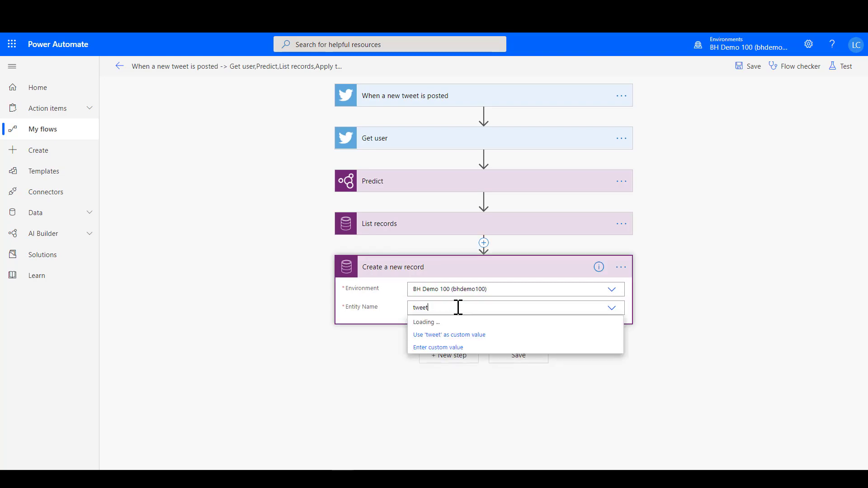
click(450, 323)
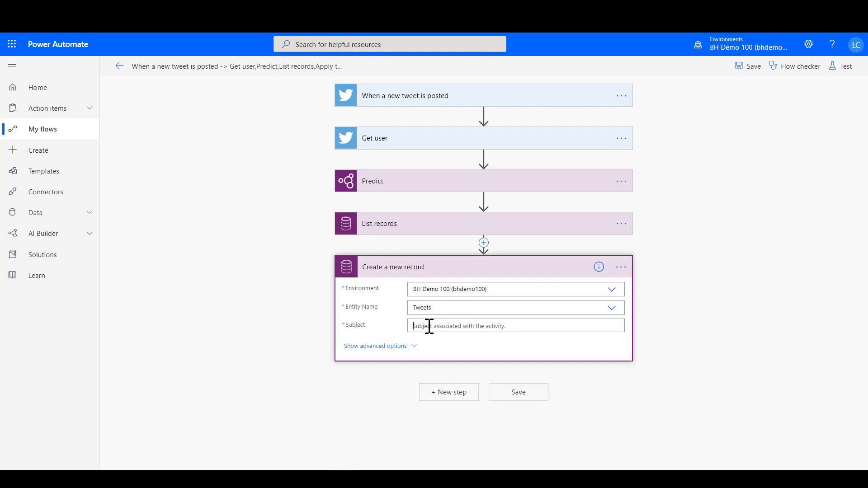
Step: Set the record's Subject to '#' followed by the contact's Full Name
click(429, 326)
text(#poorservice Tweet from)
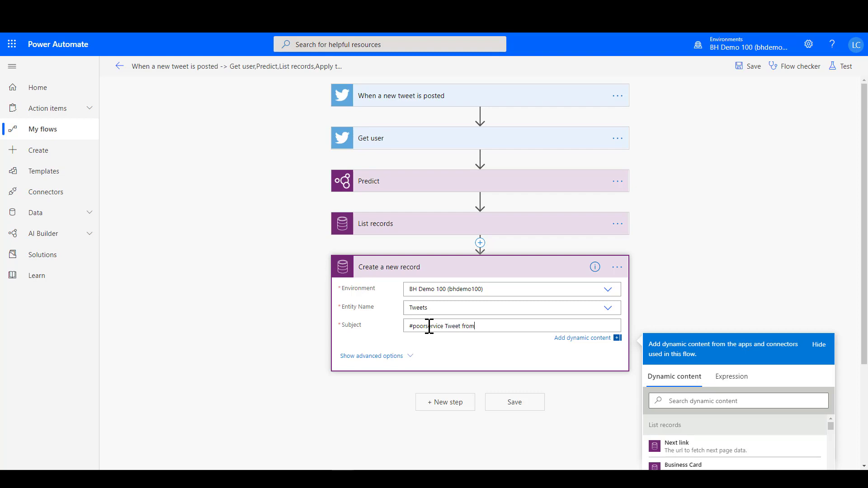
click(682, 401)
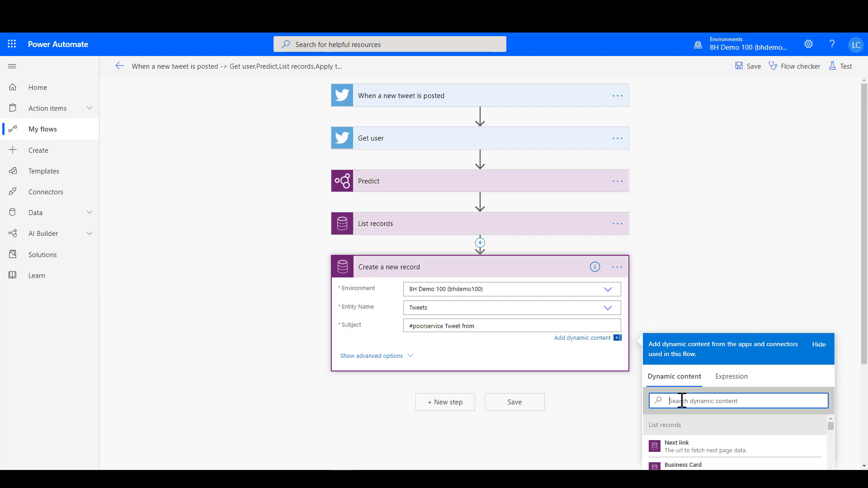
text(full)
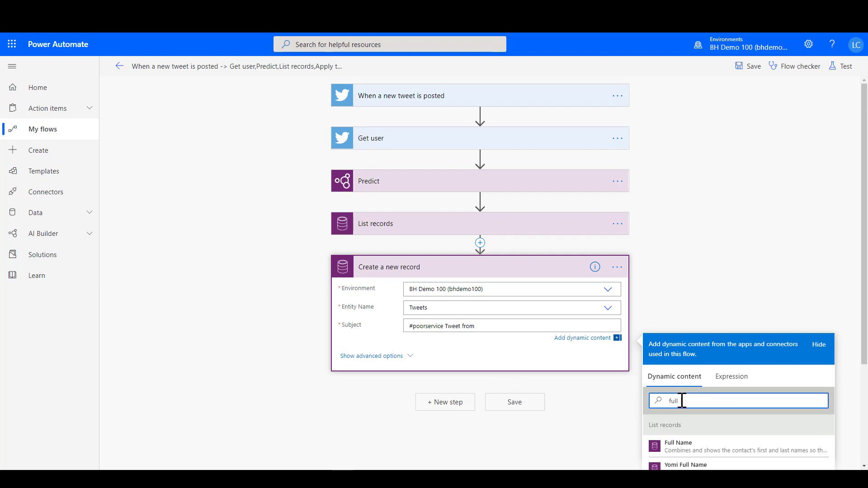
click(678, 446)
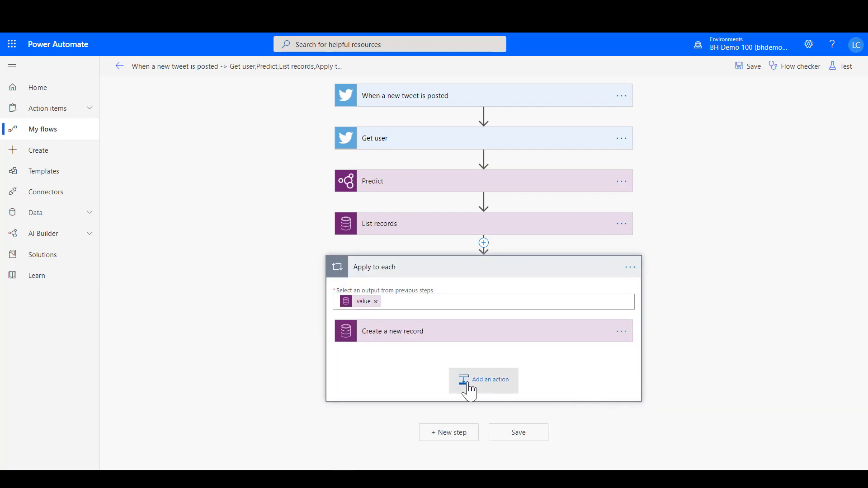
Step: Expand the create-record step inside the loop and reveal its advanced fields
click(437, 336)
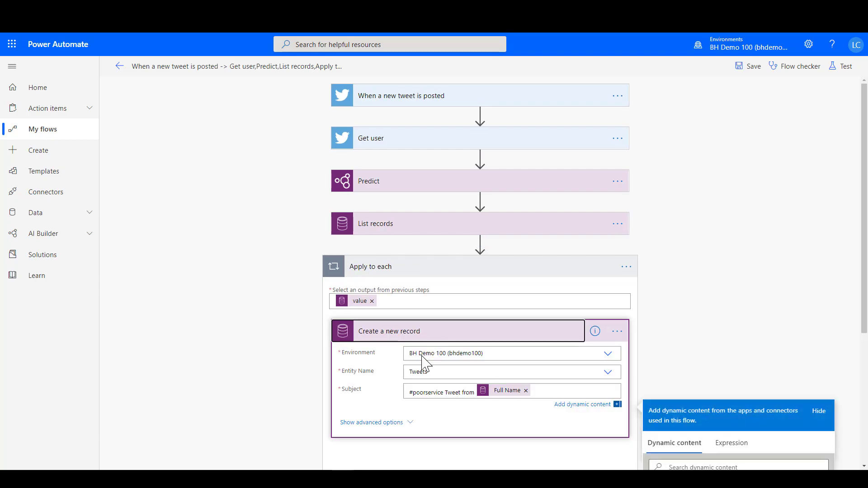
click(413, 423)
click(413, 423)
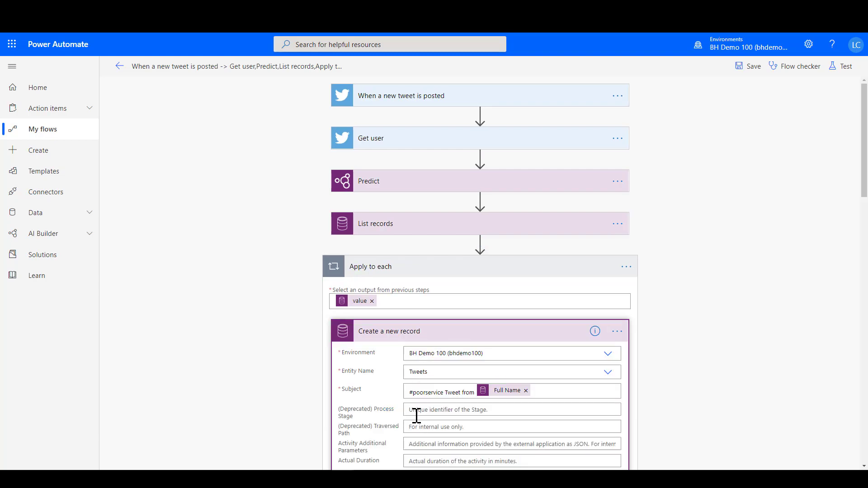
scroll(415, 416, down, 5)
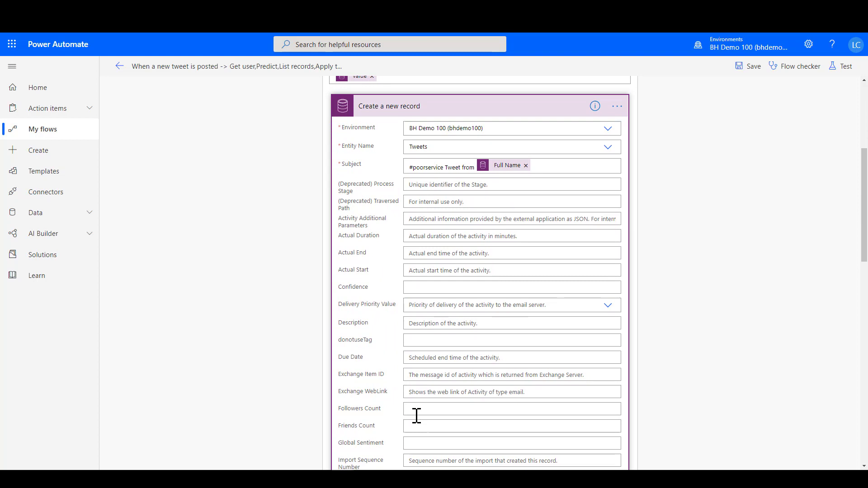
scroll(417, 415, down, 2)
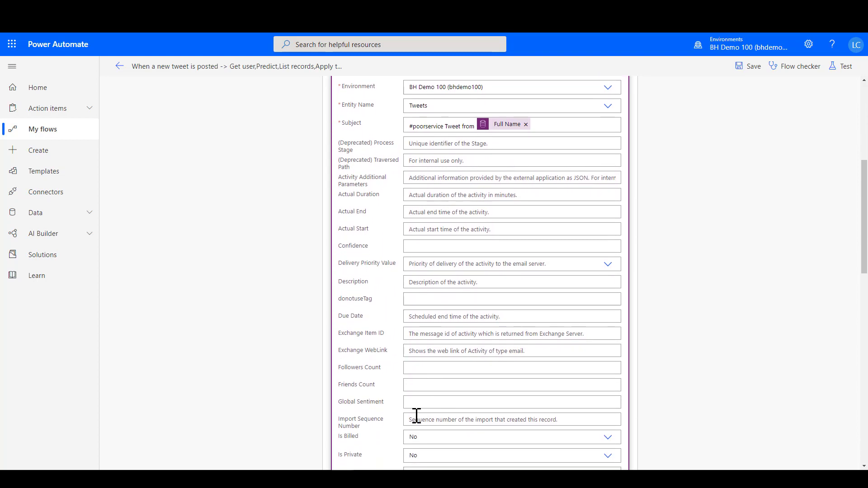
scroll(416, 415, down, 2)
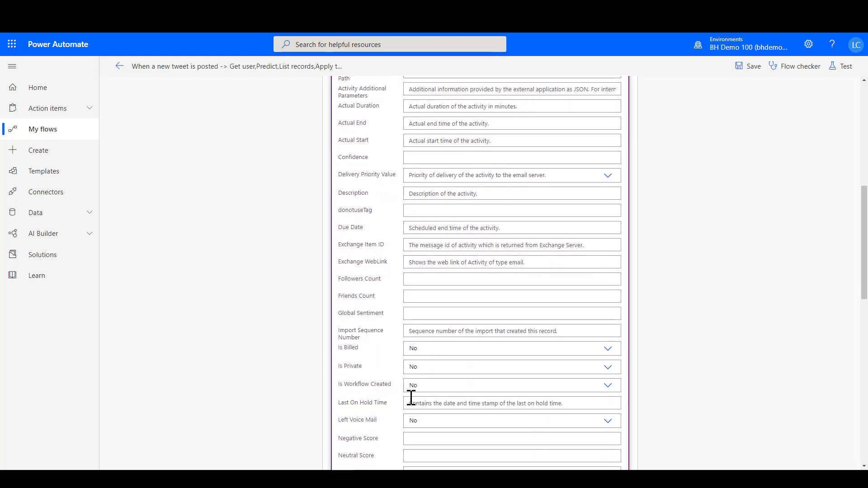
Step: Fill Followers Count and Friends Count with the Twitter user's followers and friends counts
click(418, 276)
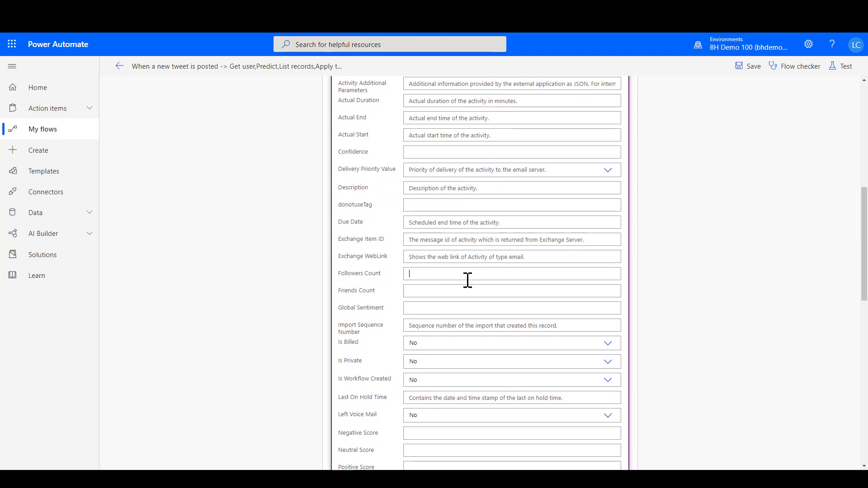
click(685, 349)
text(t)
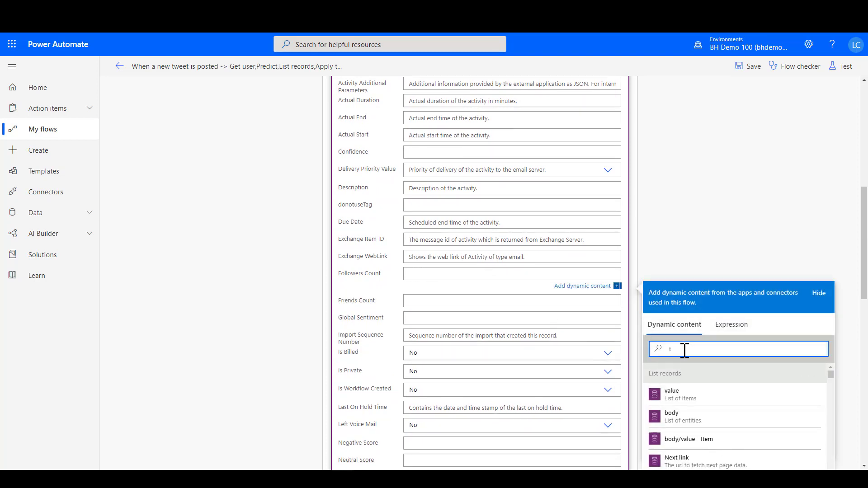
text(oll)
click(682, 461)
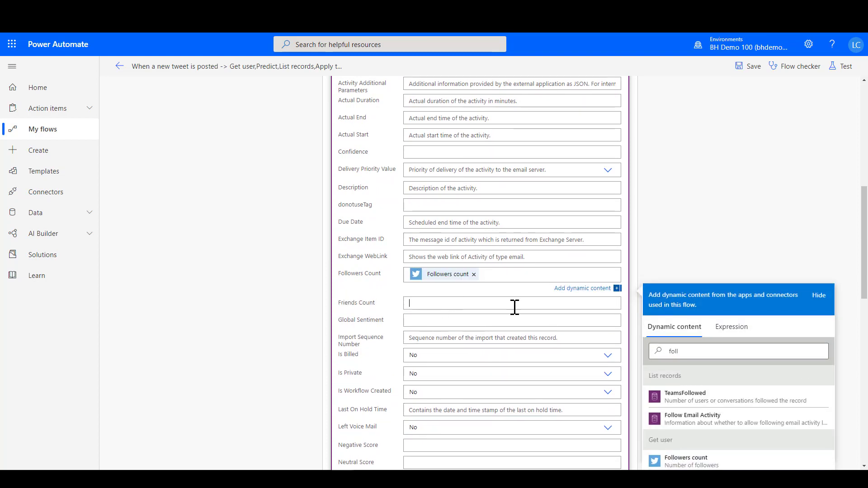
click(701, 367)
text(fri)
click(683, 416)
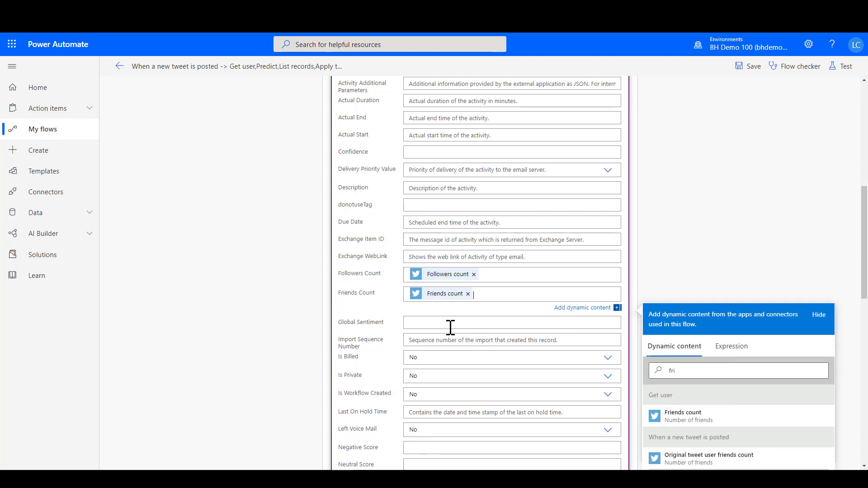
Step: Map the Tweet text dynamic value into the Tweet field
scroll(462, 329, down, 5)
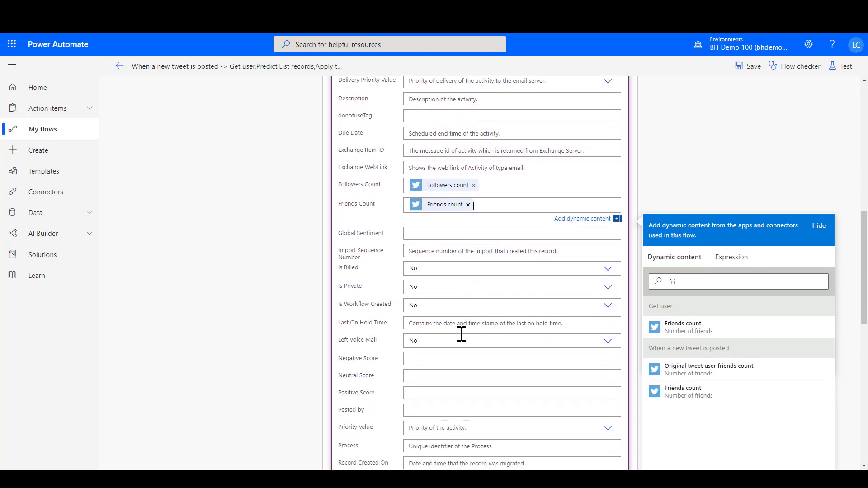
scroll(462, 335, down, 3)
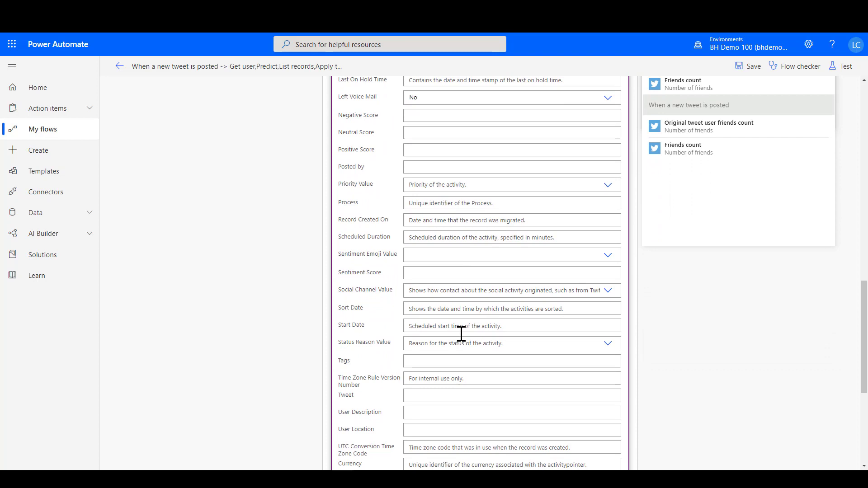
click(454, 371)
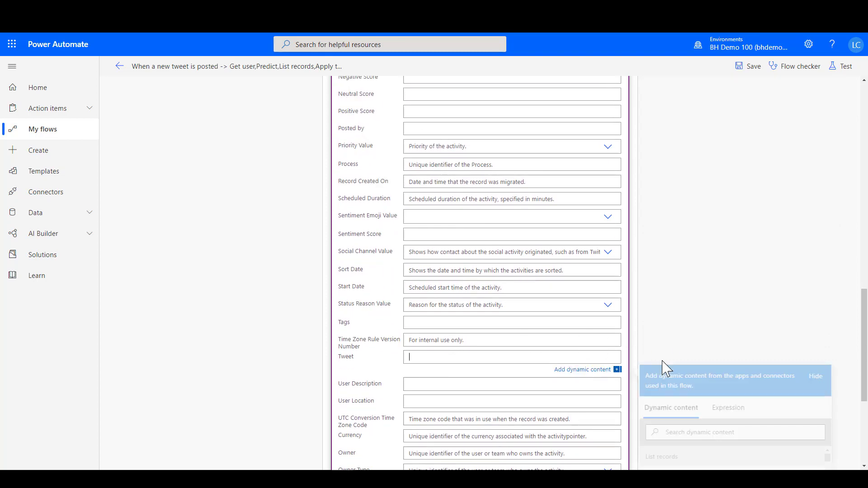
click(702, 432)
text(t)
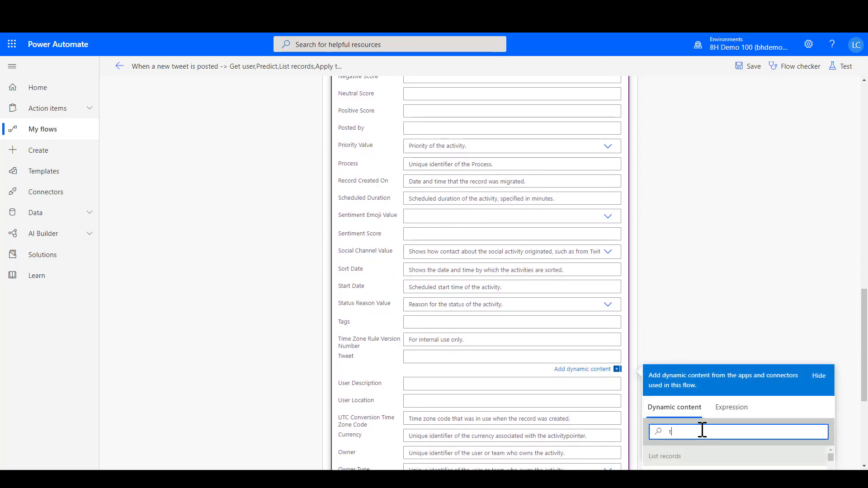
text(wet)
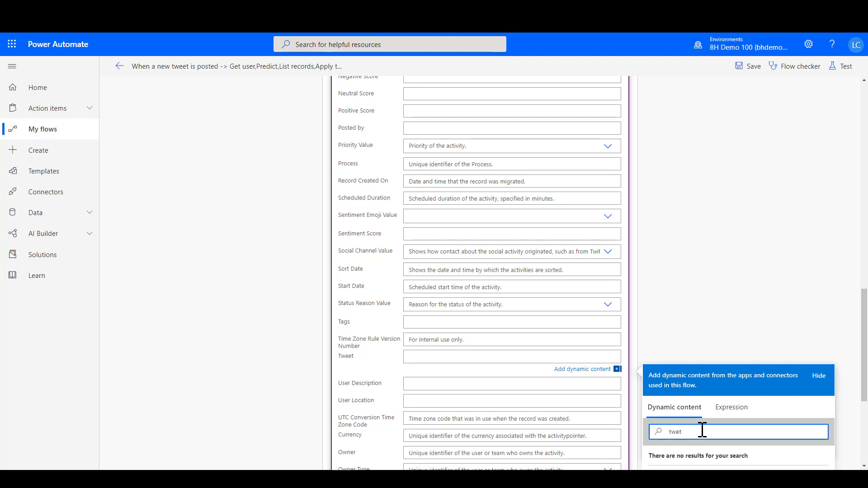
key(BackSpace)
text(et)
drag(865, 370, 866, 419)
click(789, 353)
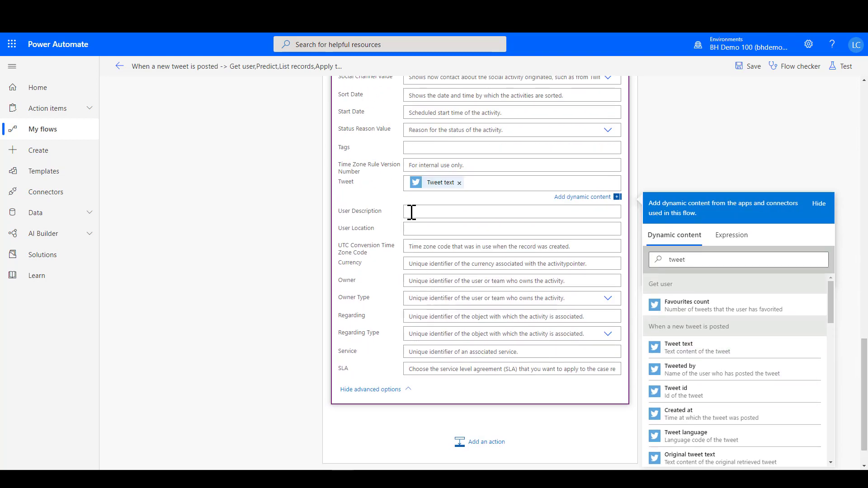
Step: Map the user's Description into User Description and Location into User Location
click(694, 277)
text(desc)
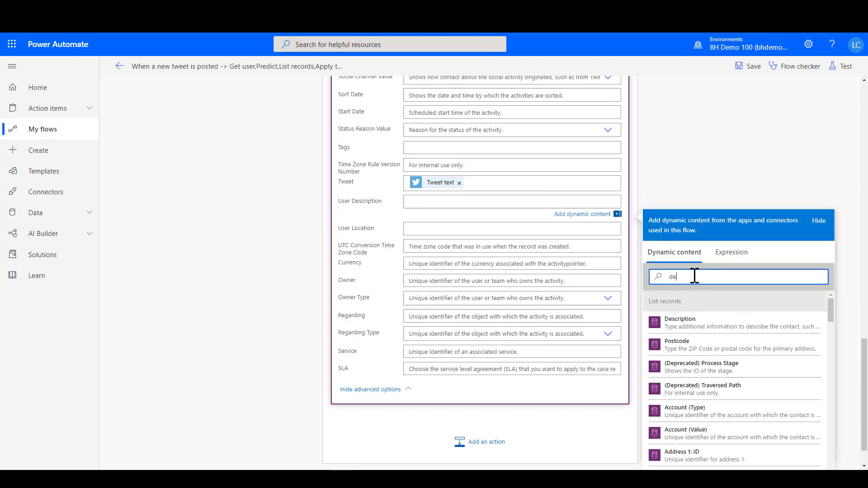
click(686, 454)
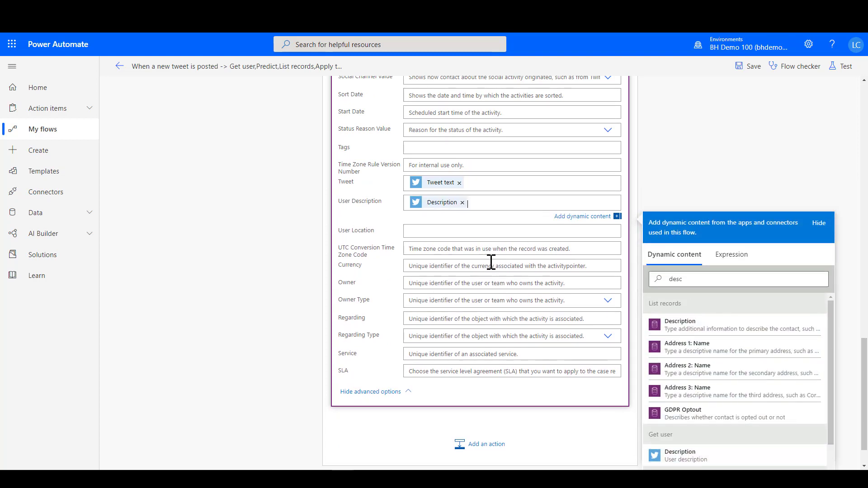
click(692, 295)
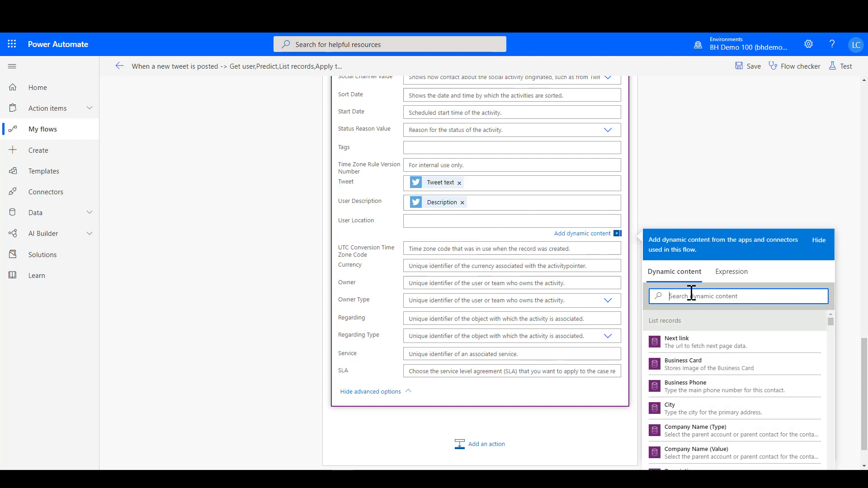
text(loc)
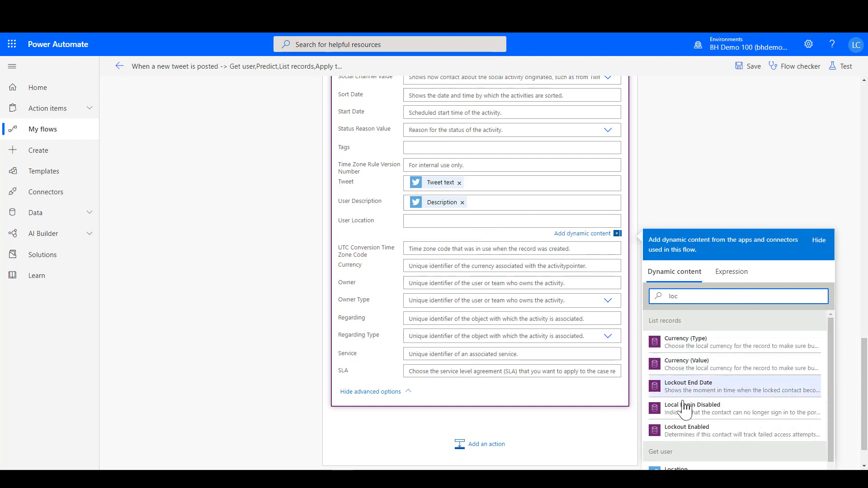
click(675, 469)
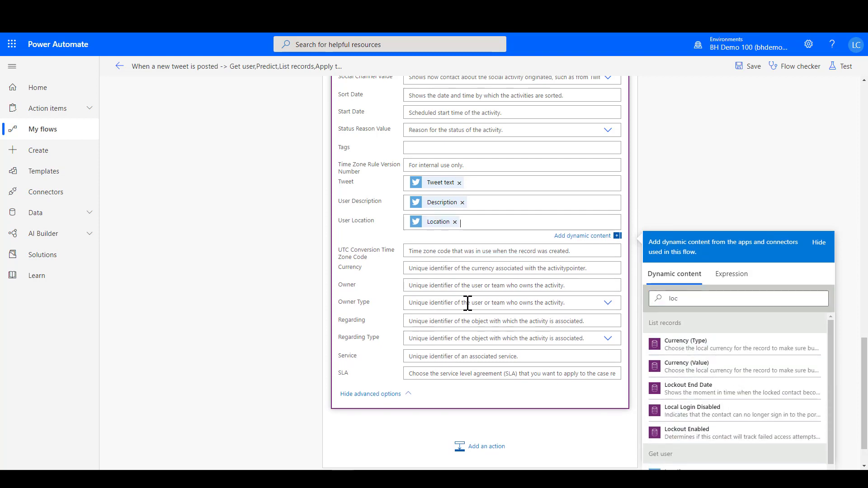
Step: Map the Predict step's Global sentiment into the Global Sentiment field
scroll(467, 304, up, 6)
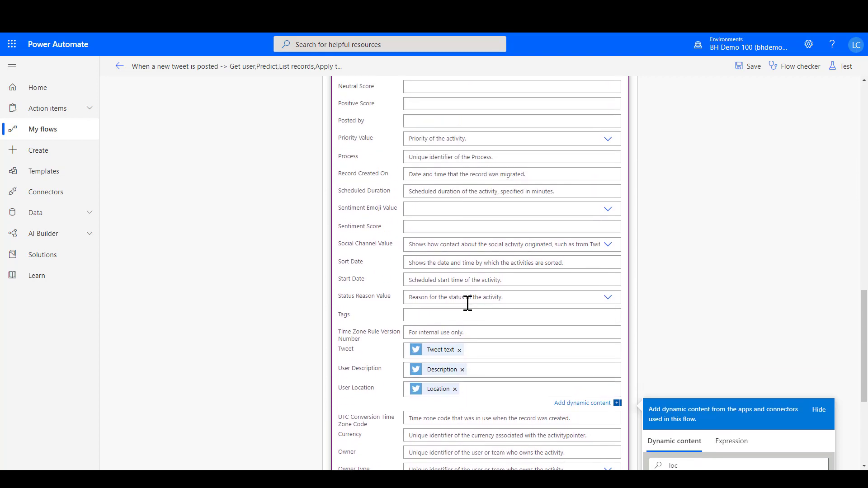
scroll(466, 229, up, 1)
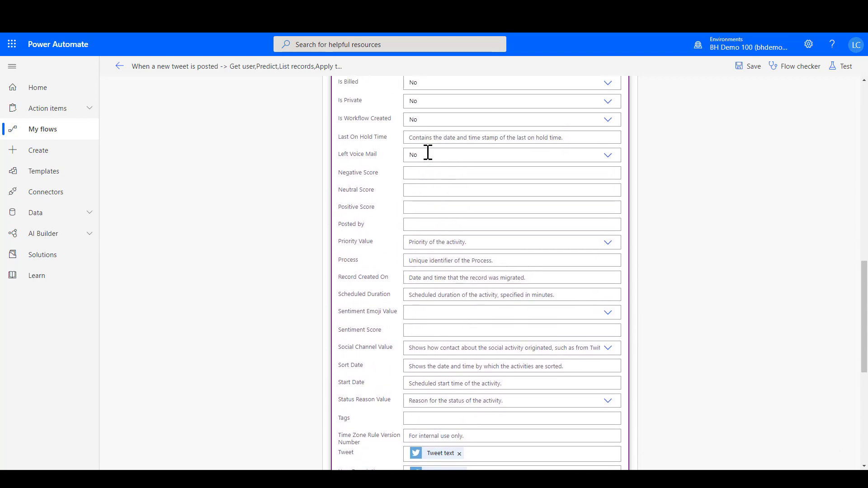
scroll(429, 158, up, 3)
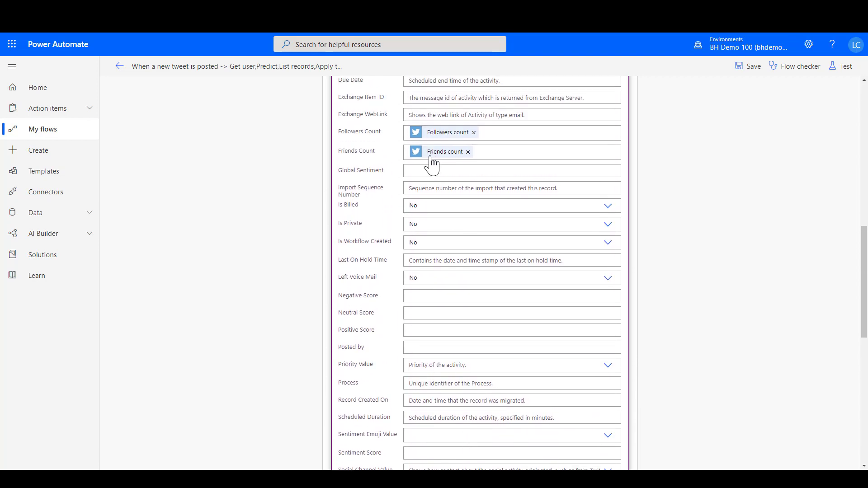
click(431, 180)
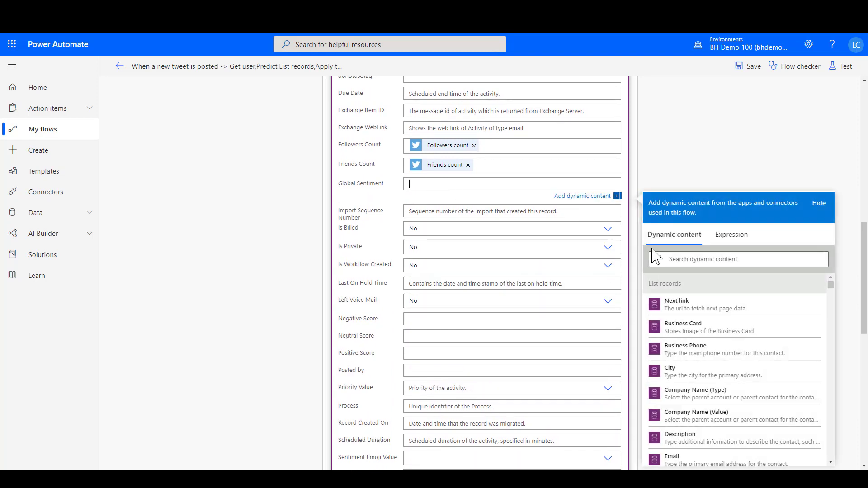
click(685, 258)
text(sen)
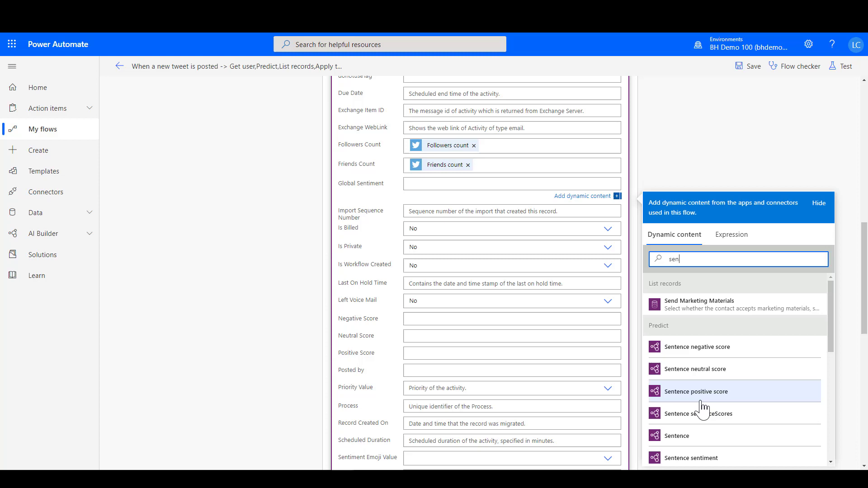
scroll(702, 409, down, 3)
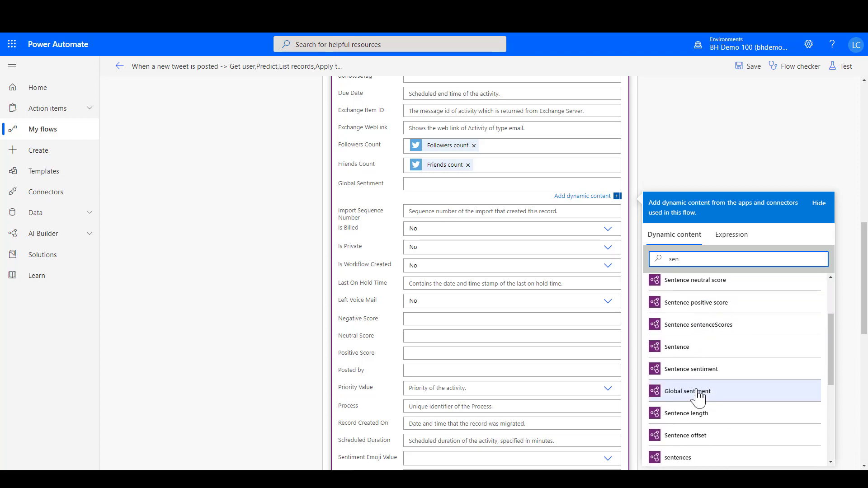
click(695, 394)
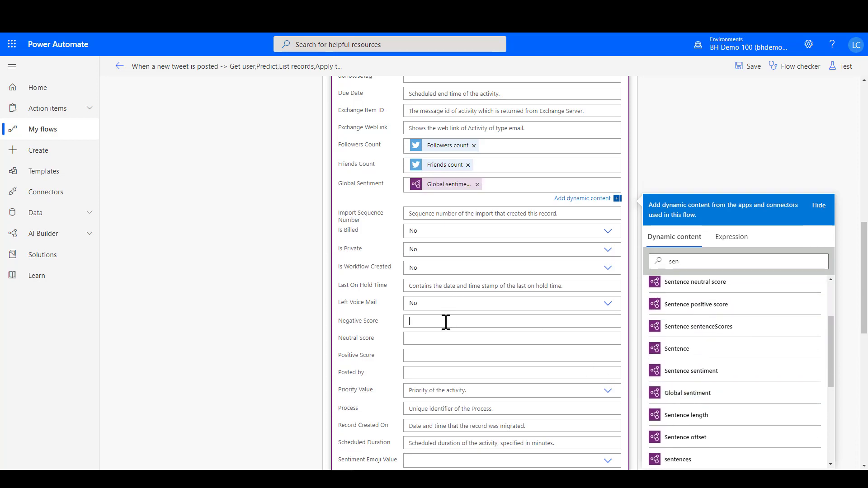
Step: Map Global negative score into Negative Score and Global neutral score into Neutral Score
click(692, 387)
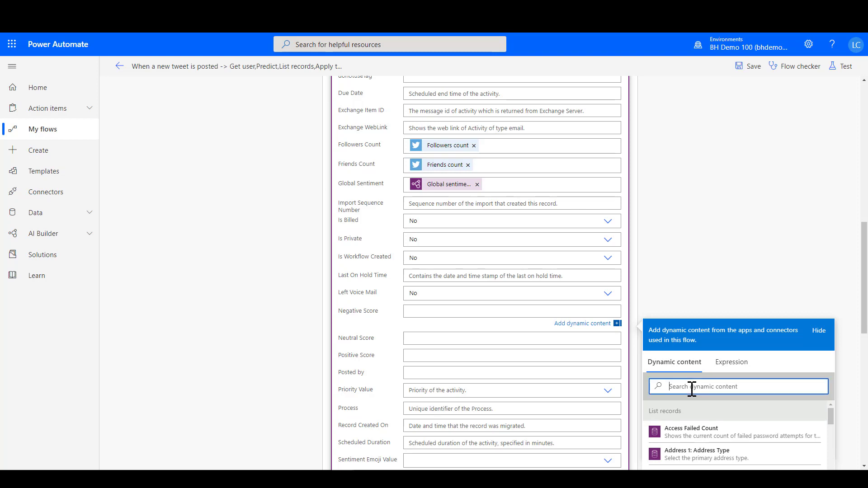
text(neg)
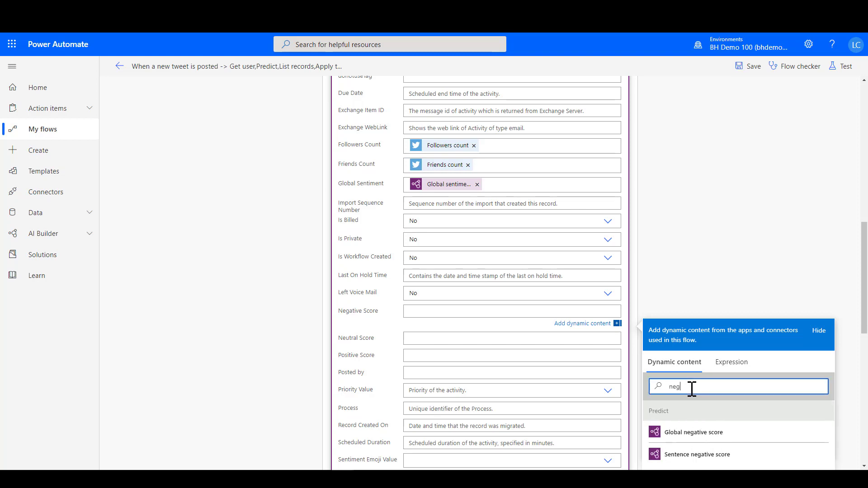
click(693, 432)
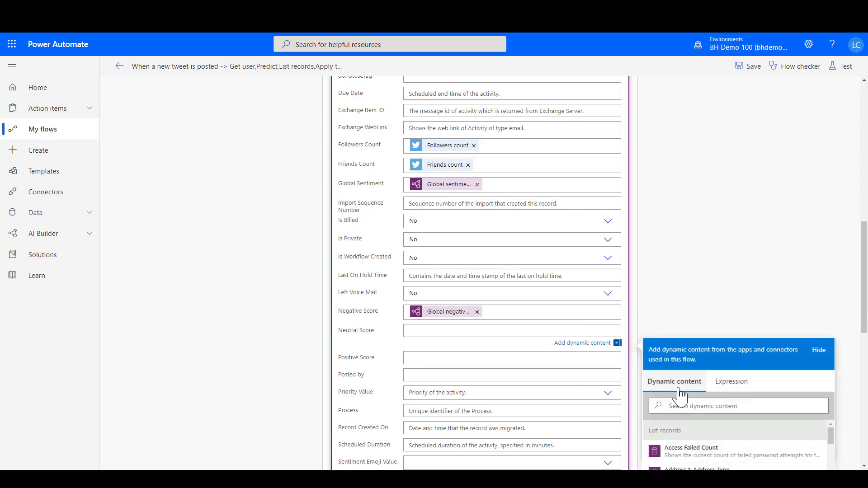
click(676, 404)
text(neur)
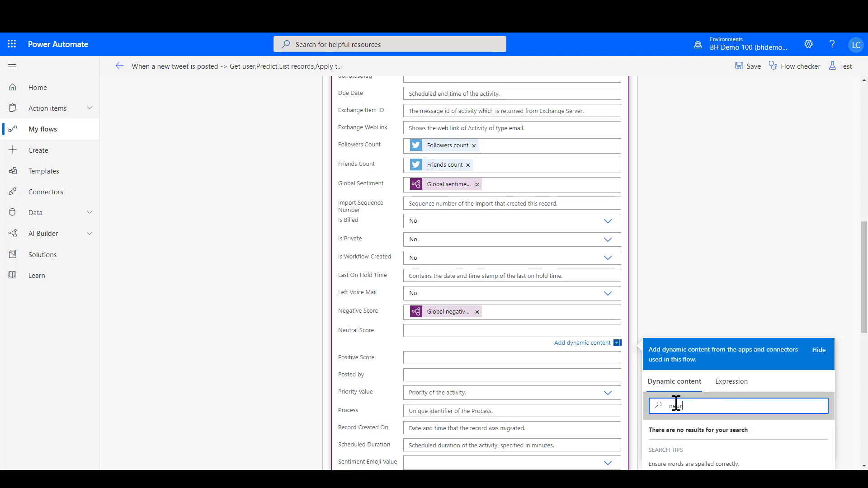
key(BackSpace)
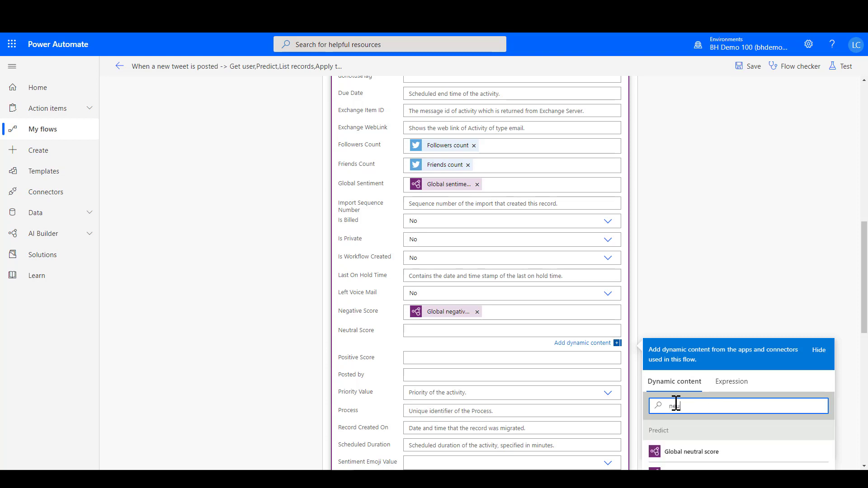
click(683, 454)
Step: Map Global positive score into the Positive Score field
click(448, 361)
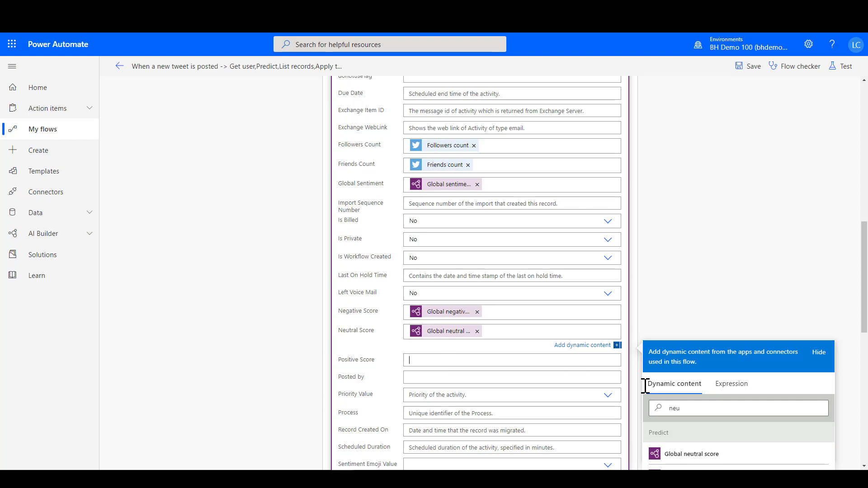
scroll(753, 307, down, 3)
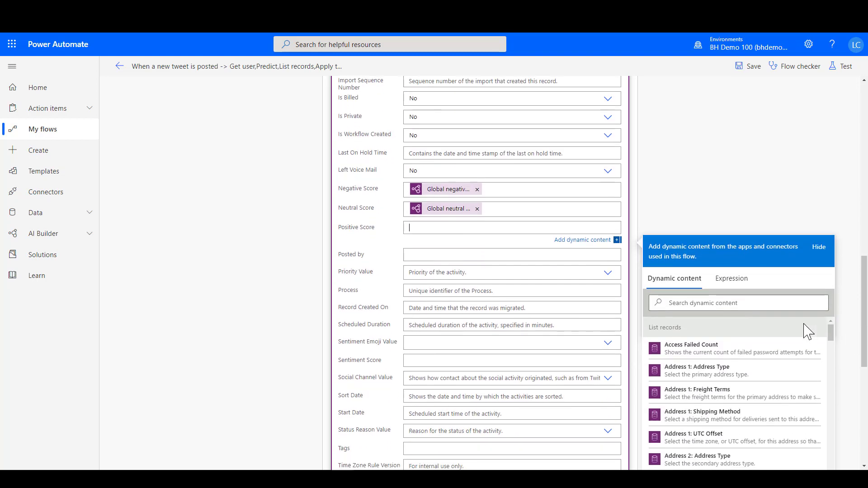
click(753, 307)
text(pos)
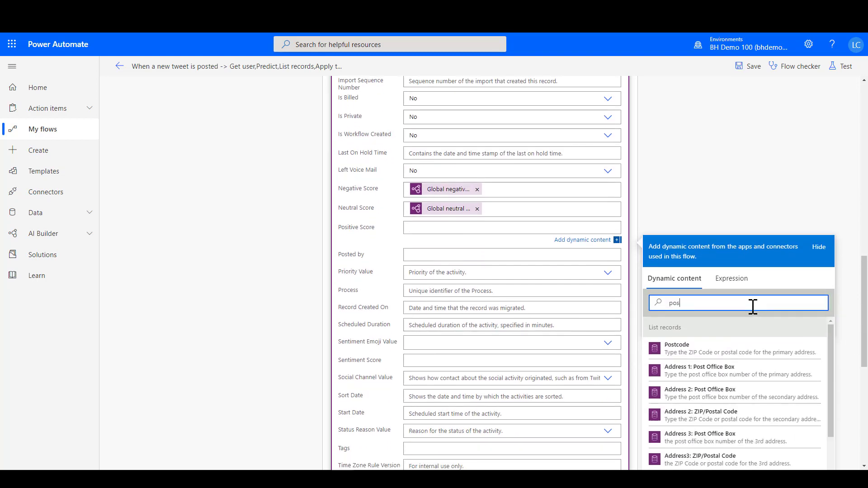
text(it)
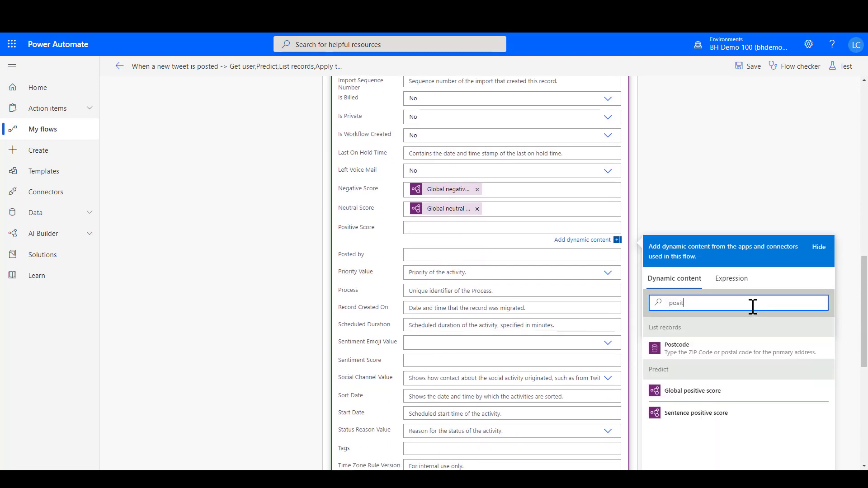
click(717, 392)
scroll(502, 290, down, 3)
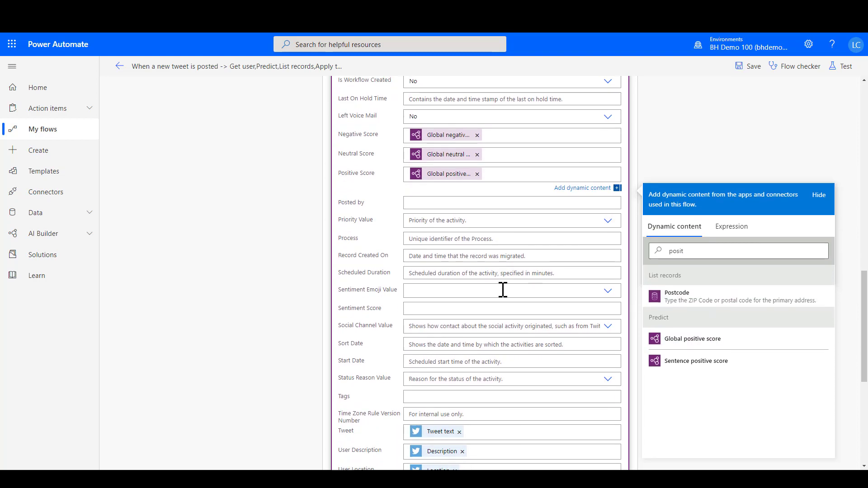
scroll(502, 289, down, 4)
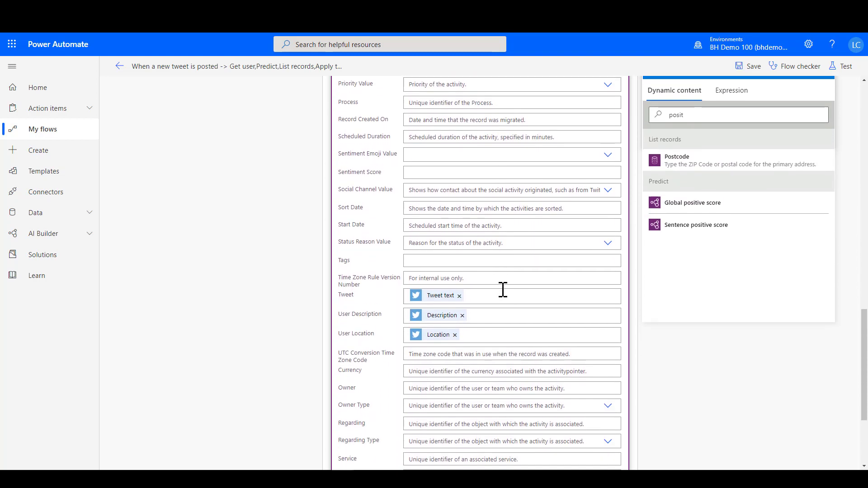
Step: Insert the Contact dynamic value into the record's Regarding field
scroll(503, 290, down, 2)
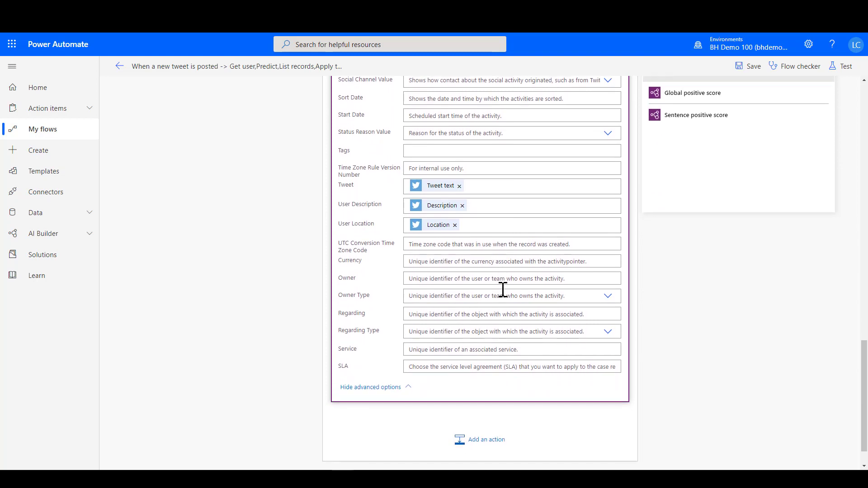
click(487, 307)
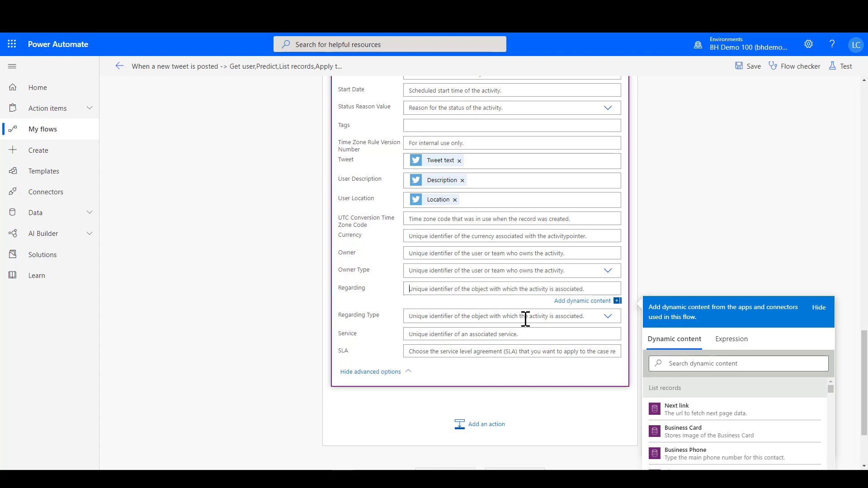
click(678, 364)
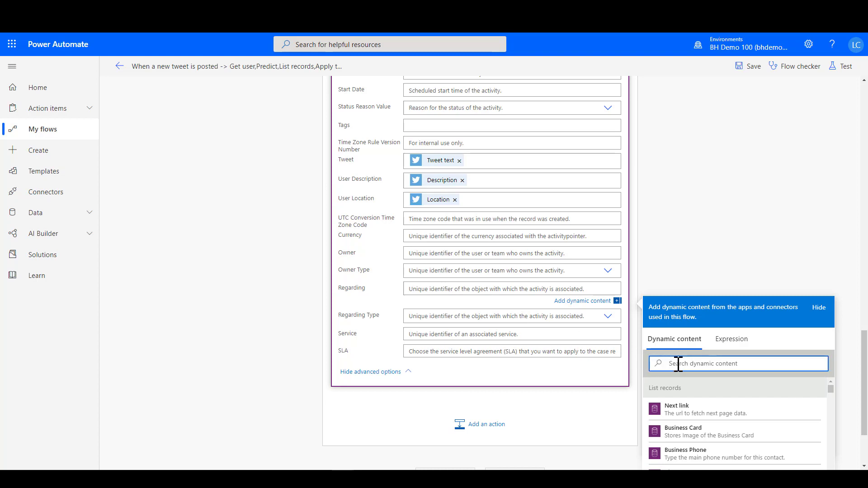
text(contact)
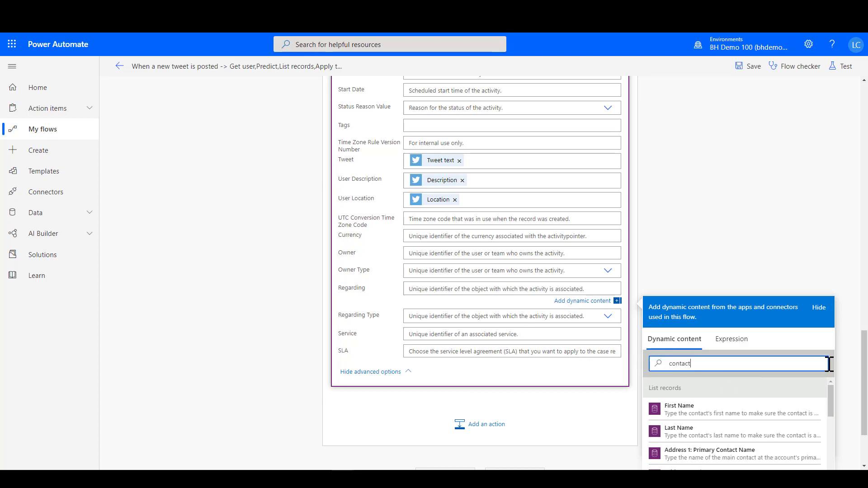
drag(866, 379, 865, 405)
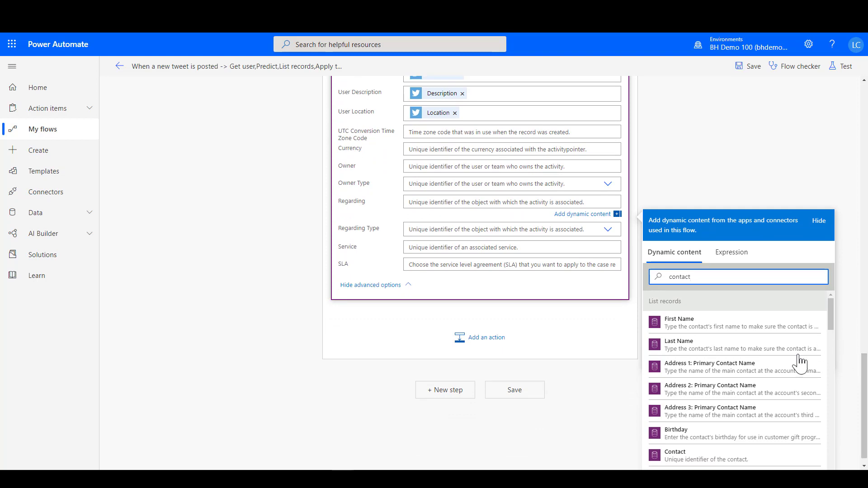
click(670, 457)
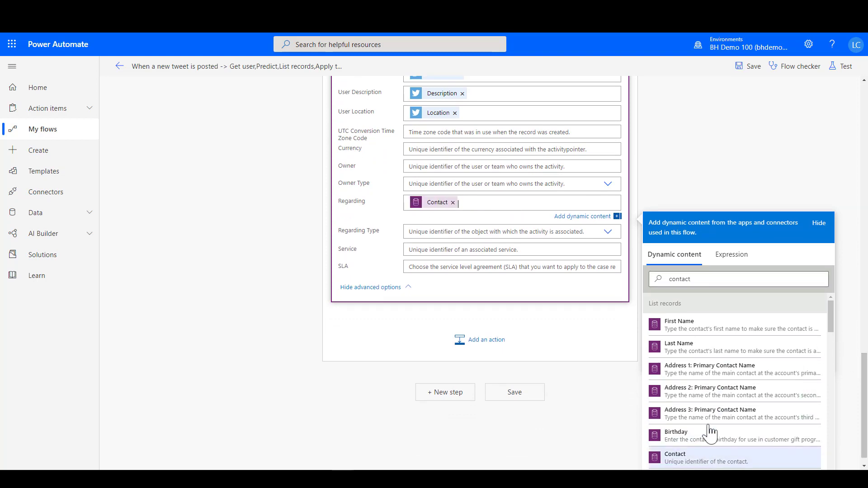
Step: Set Regarding Type to contacts
click(479, 231)
text(c)
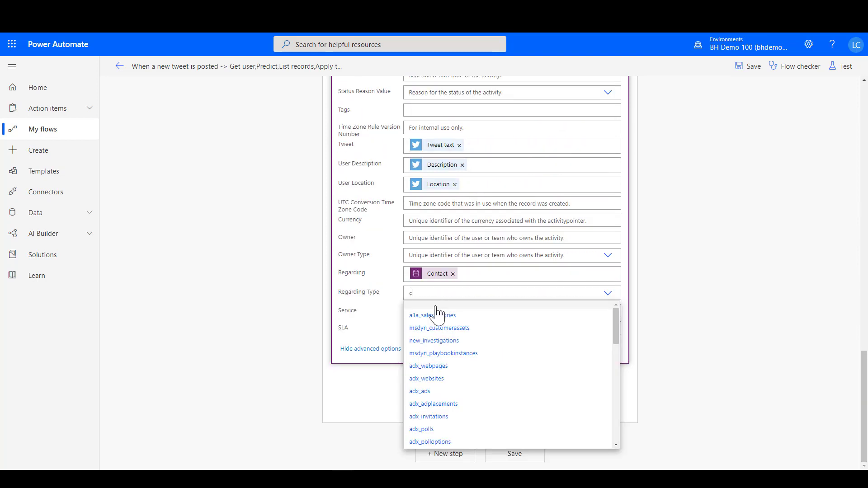
text(ontact)
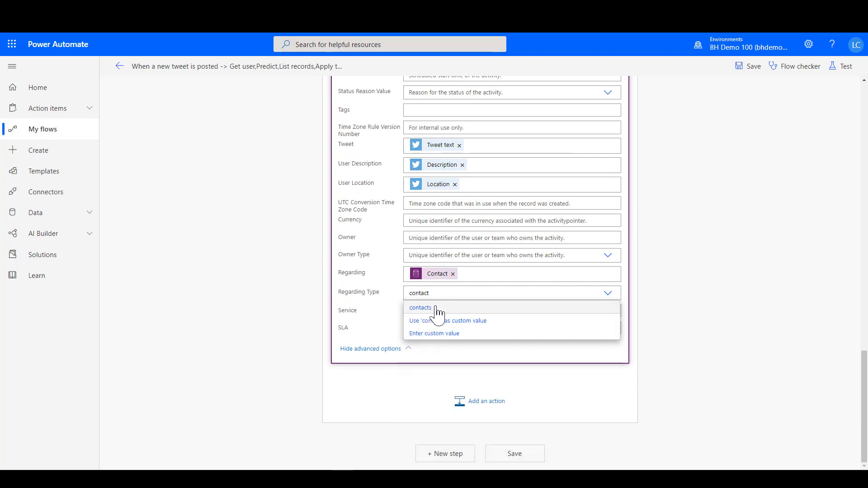
click(436, 310)
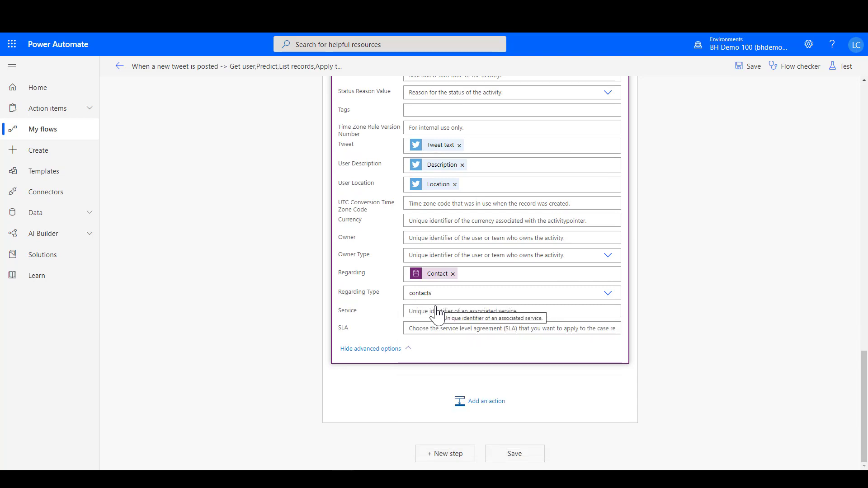
click(484, 401)
Step: Add a Condition testing whether Global Sentiment is equal to 'negative'
click(384, 246)
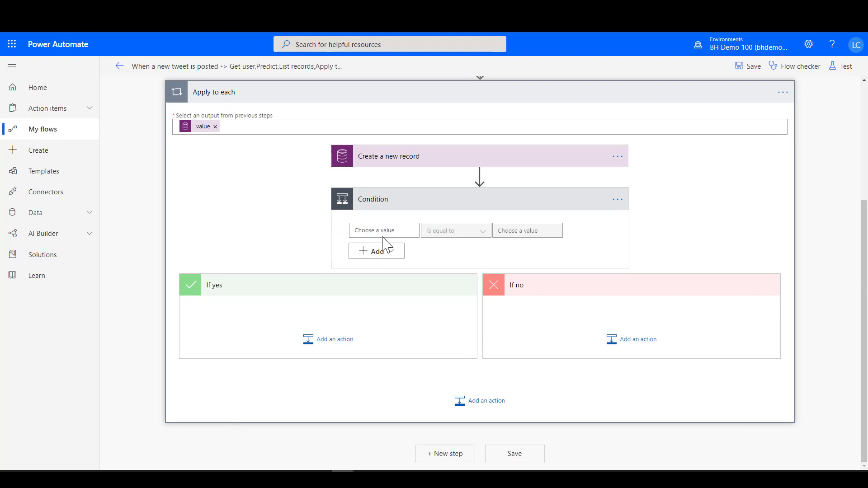
click(384, 231)
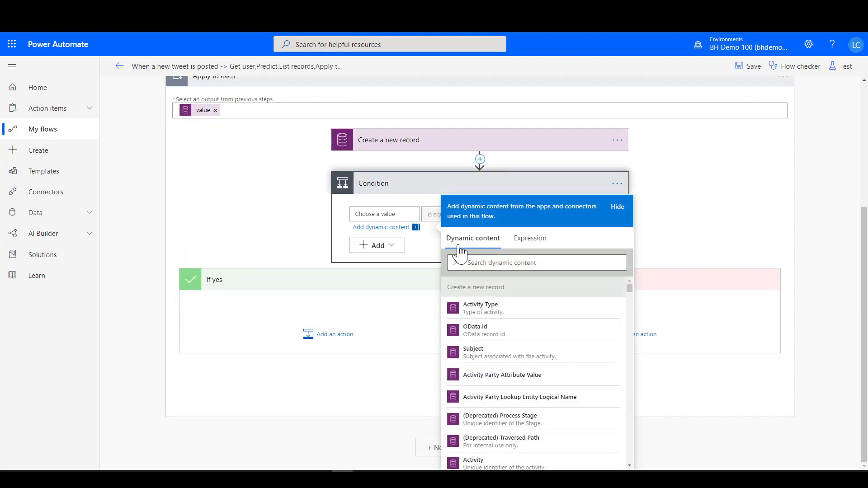
click(482, 262)
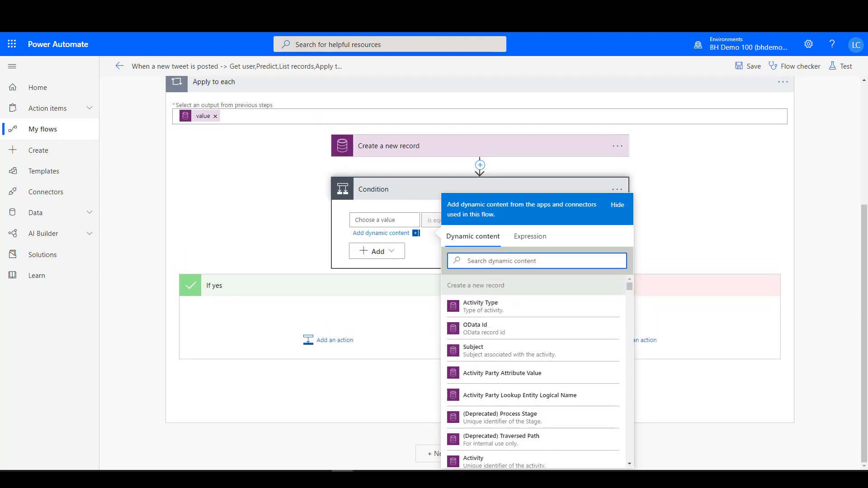
text(gl)
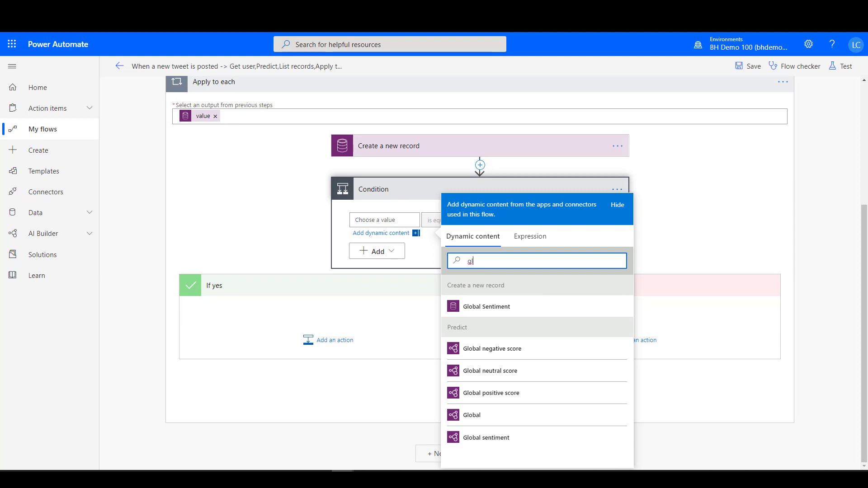
click(485, 309)
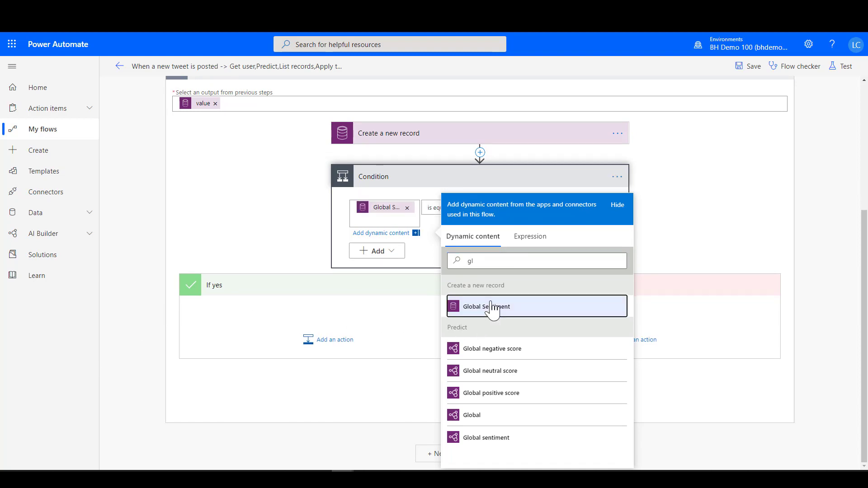
click(435, 236)
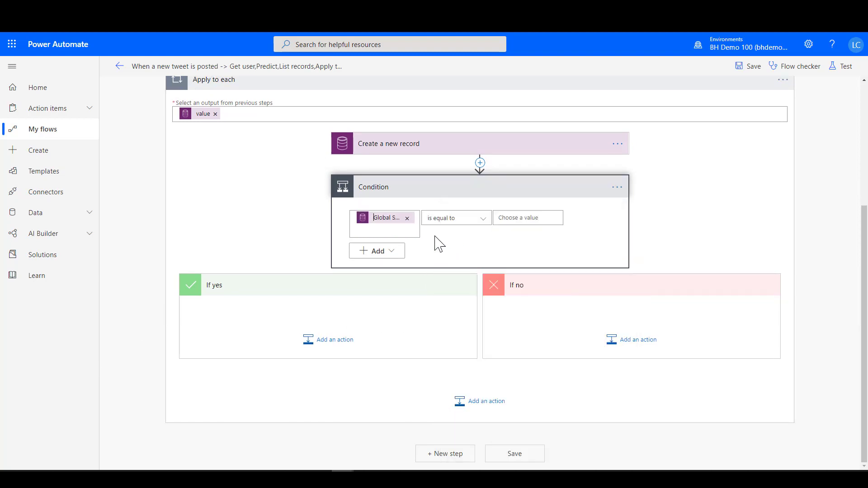
click(517, 218)
text(negative)
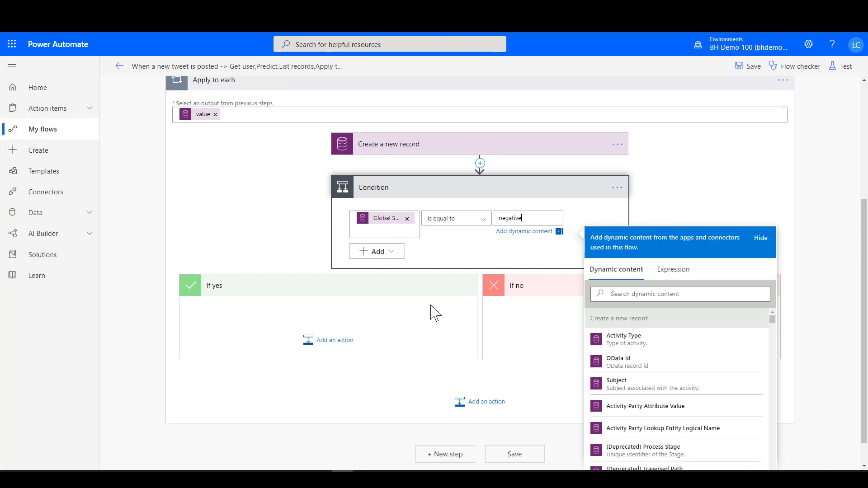
click(347, 350)
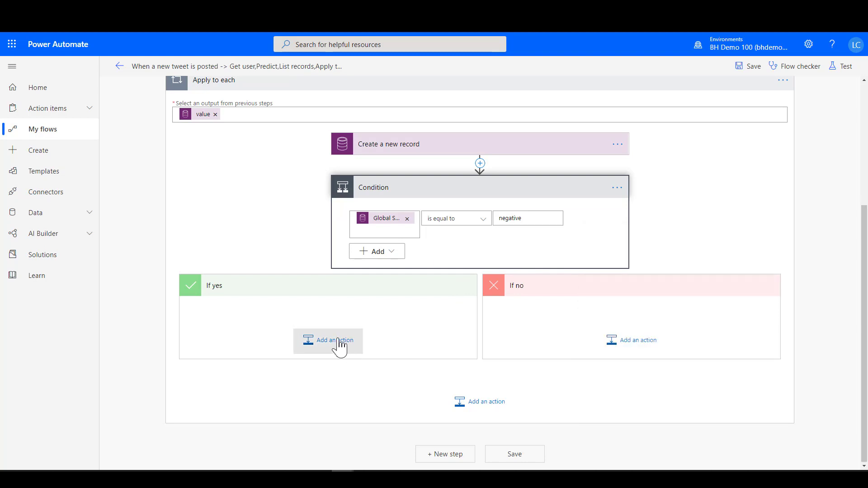
Step: Add a Create card for assistant V2 action in the If yes branch using BH Demo 100
click(338, 349)
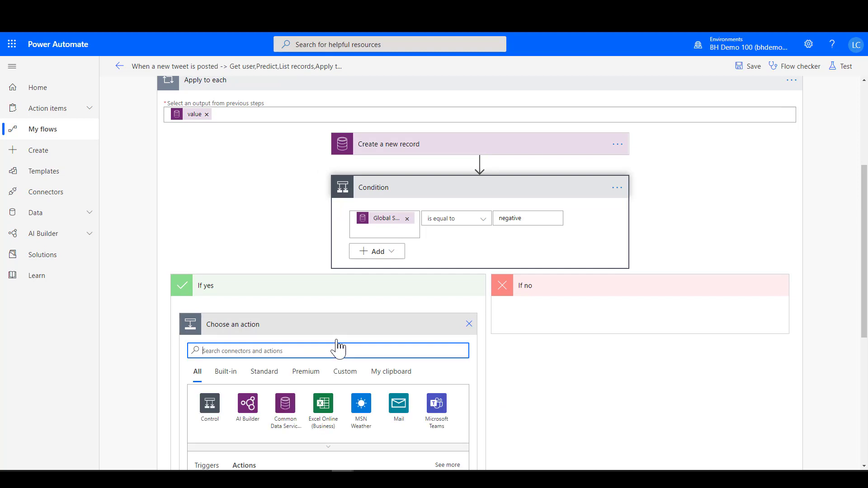
text(sa)
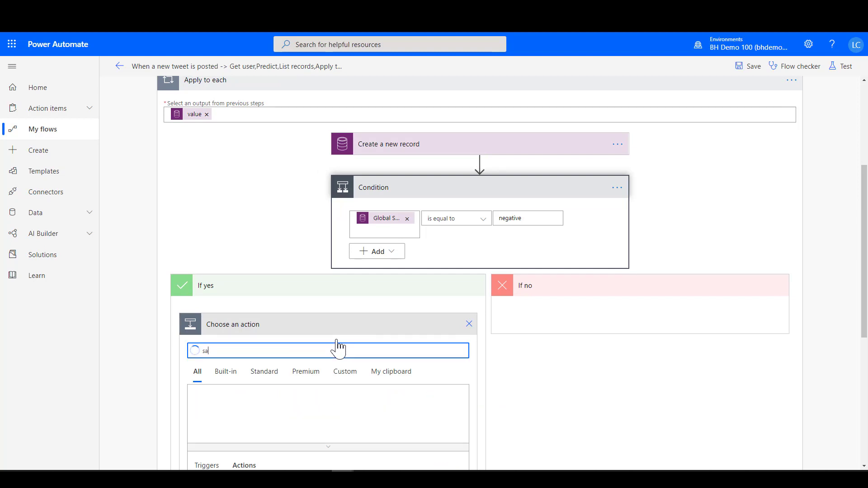
text(les)
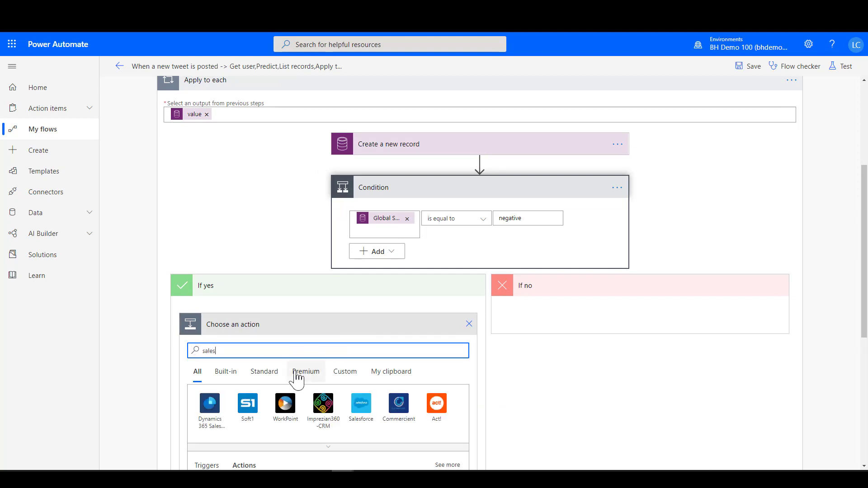
scroll(291, 382, down, 2)
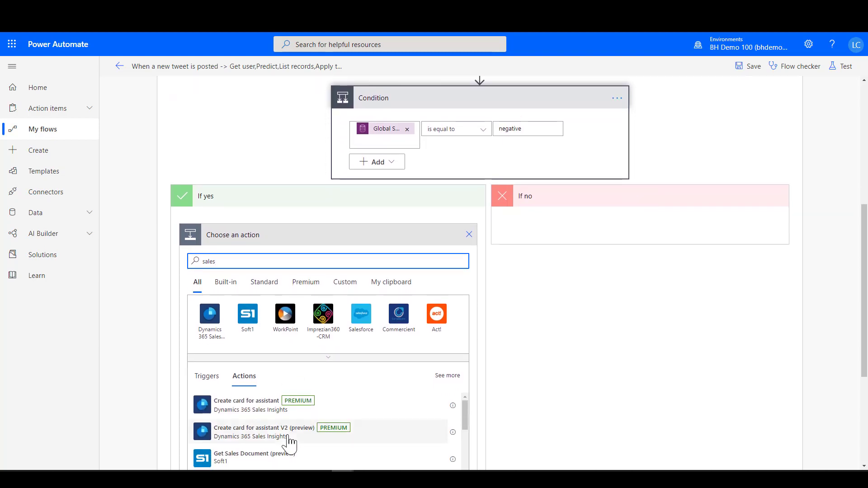
click(287, 437)
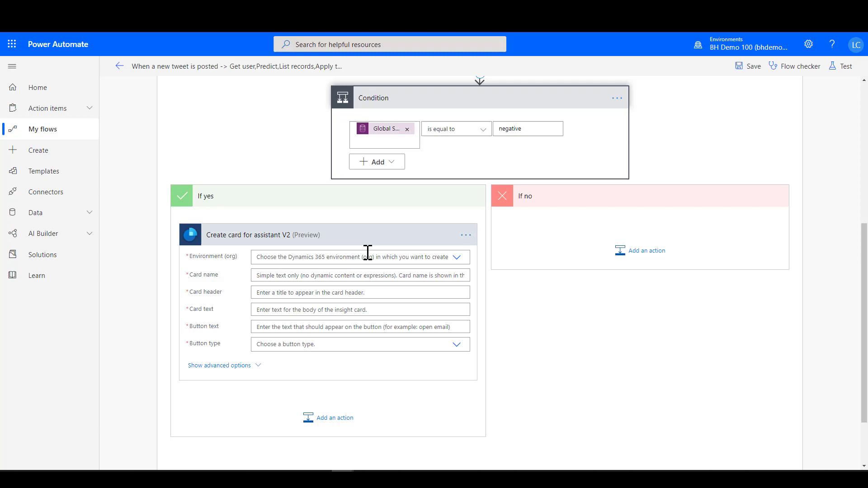
click(457, 260)
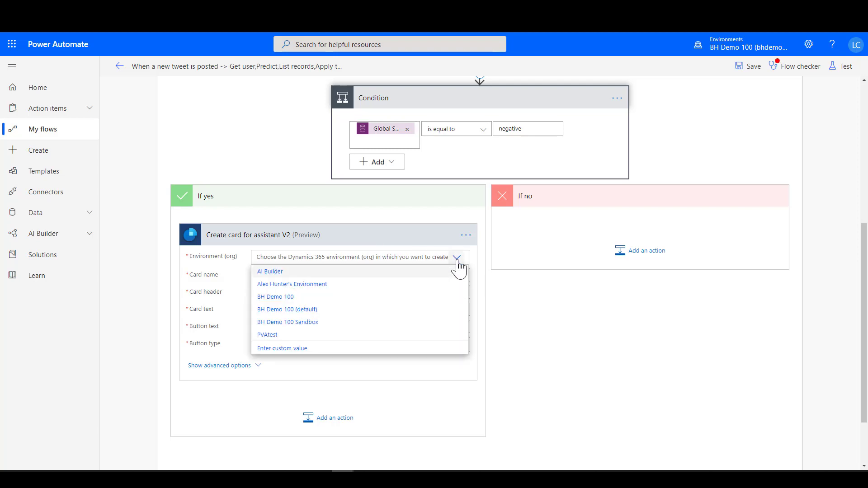
click(267, 296)
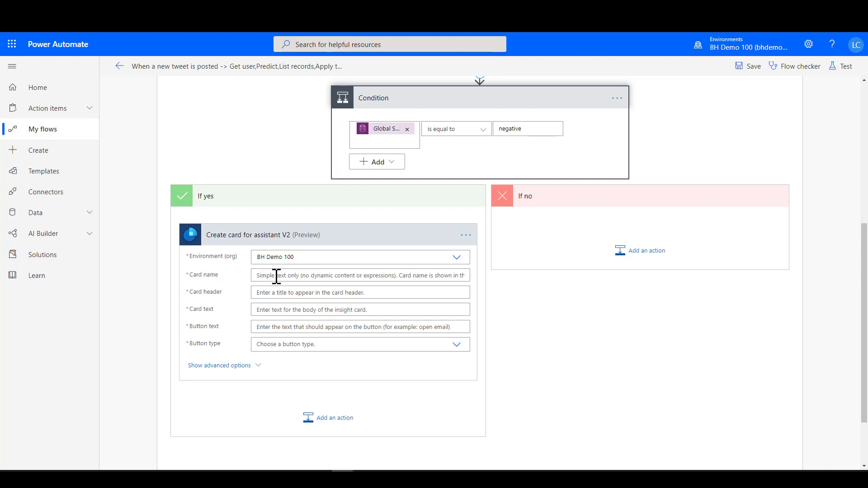
Step: Name the card 'Negative Tweet #poorservice' with header Full Name 'has made a complaint on twitter'
click(276, 275)
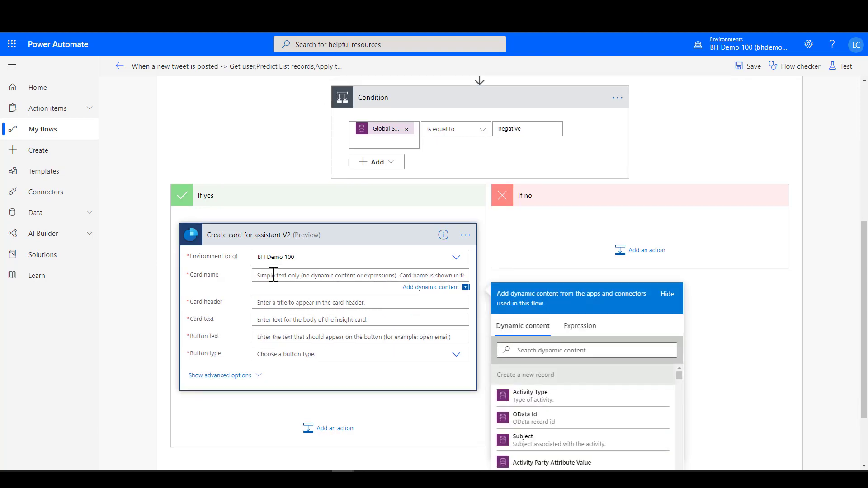
text(Ne)
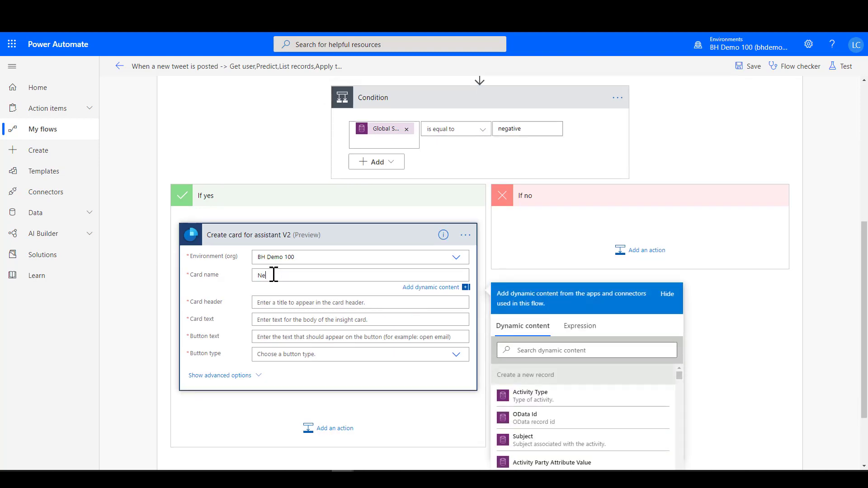
text(gative Tweet #poorservice)
click(277, 303)
click(551, 367)
text(full)
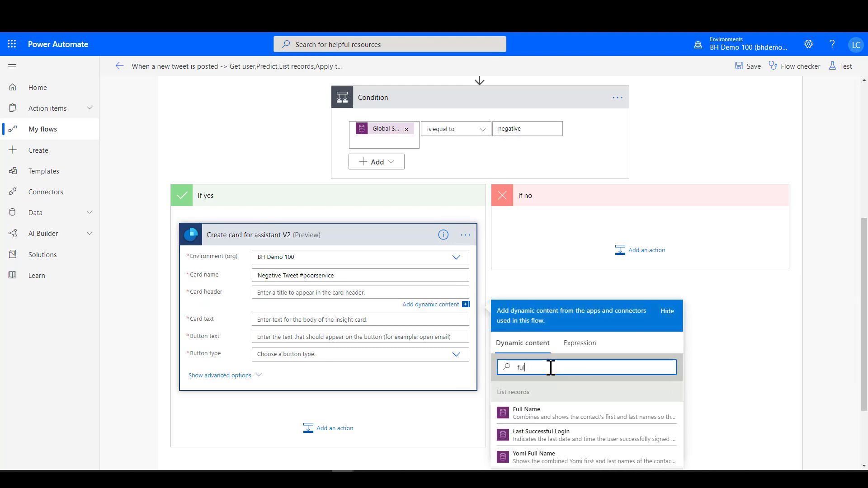
click(547, 413)
text(has )
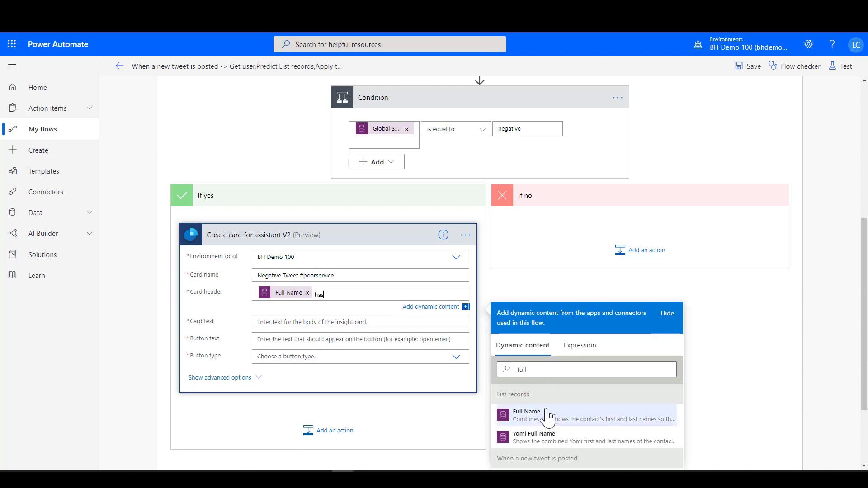
text(made a complaint on twitter)
Step: Set card text 'Please create a task and follow up' and a REST 'Create Task' button
click(261, 321)
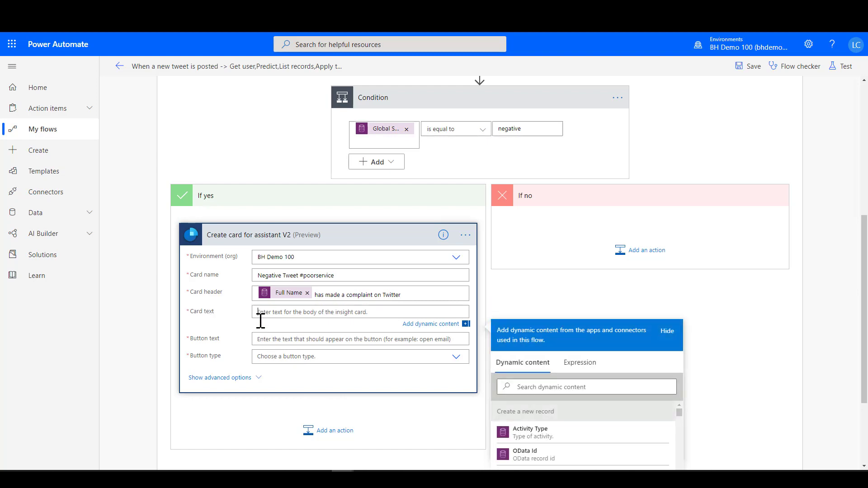
text(Please create)
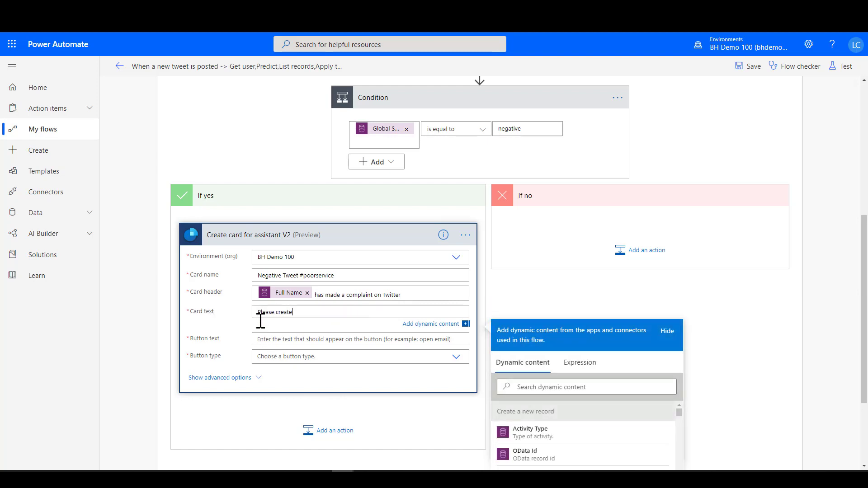
text( a task and follow up.)
click(275, 340)
text(Crea)
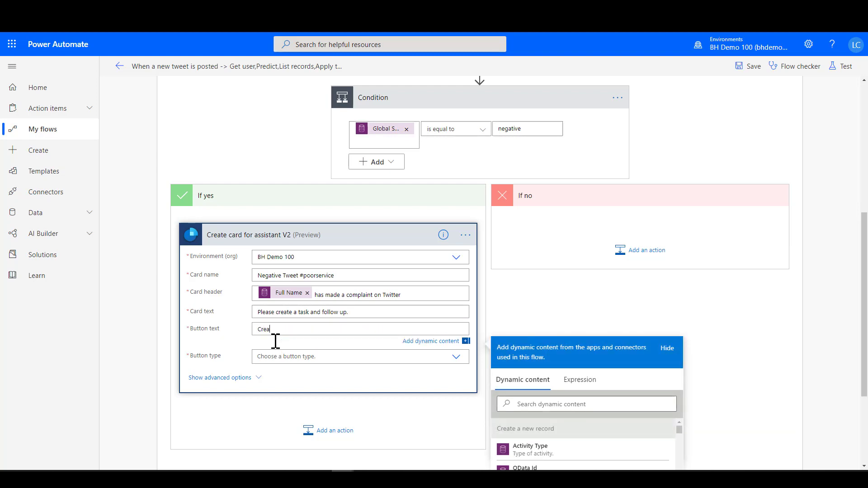
text(te Task)
click(285, 356)
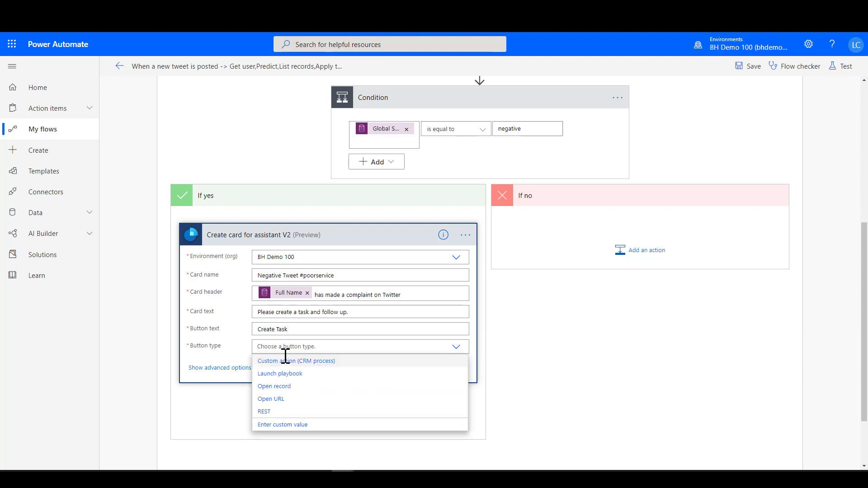
click(264, 412)
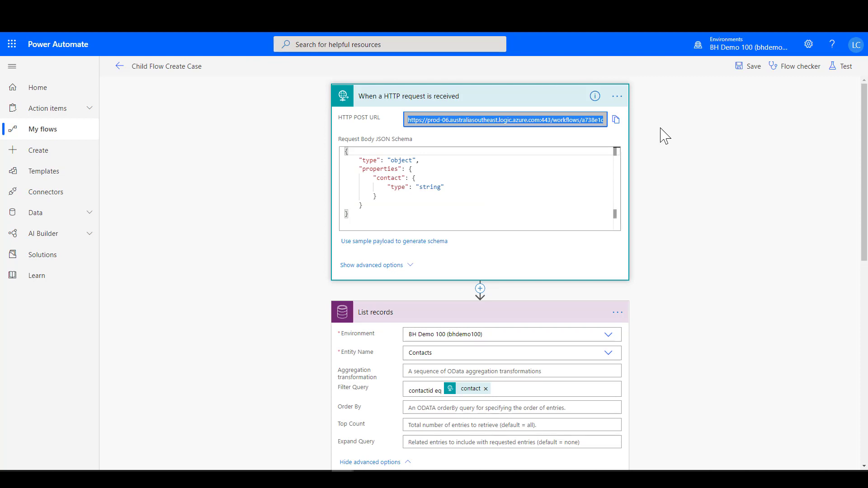
Step: Copy the child flow's HTTP POST URL from its trigger
click(661, 130)
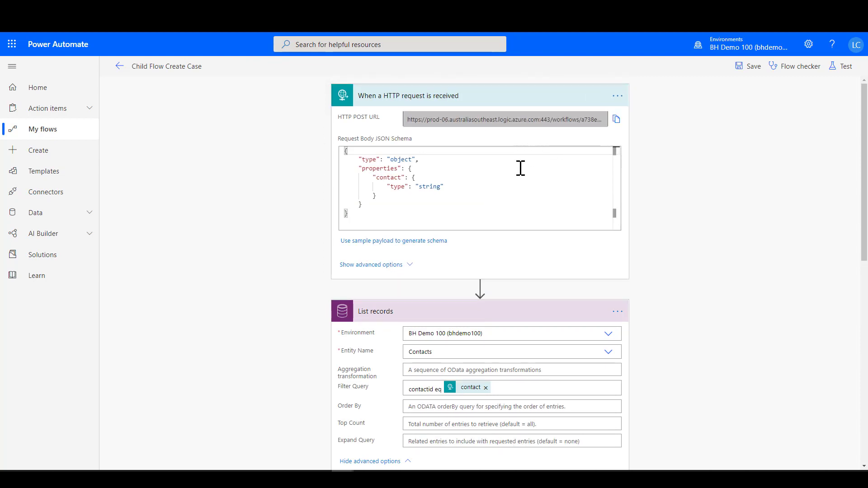
scroll(537, 335, down, 2)
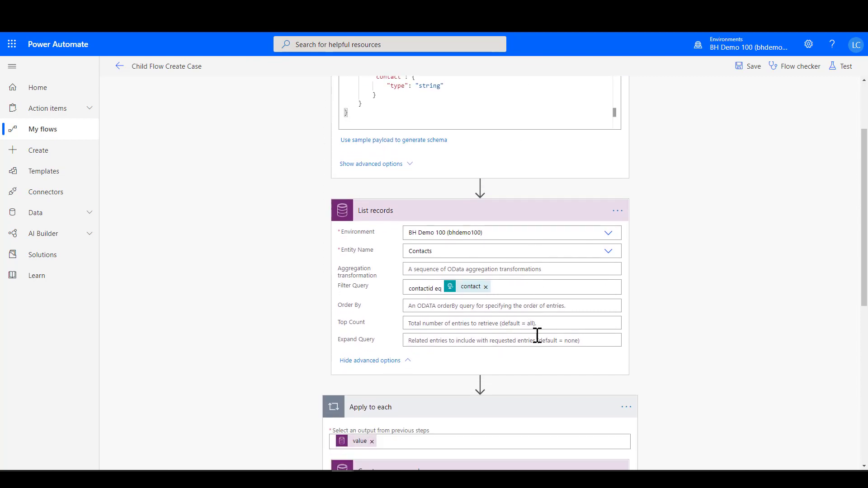
scroll(537, 335, down, 1)
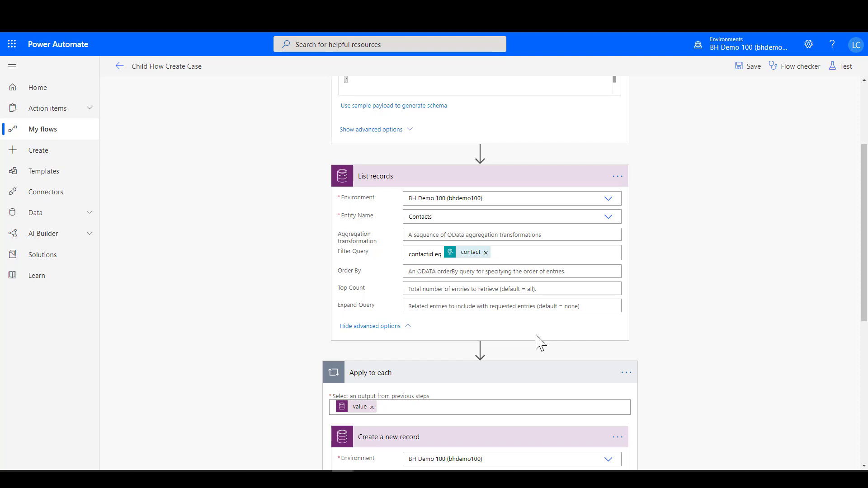
scroll(538, 339, down, 4)
scroll(538, 342, down, 2)
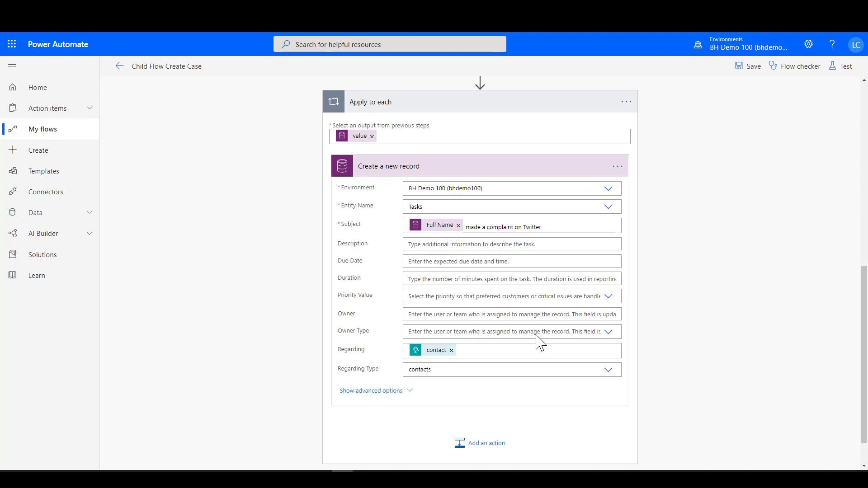
scroll(538, 339, up, 10)
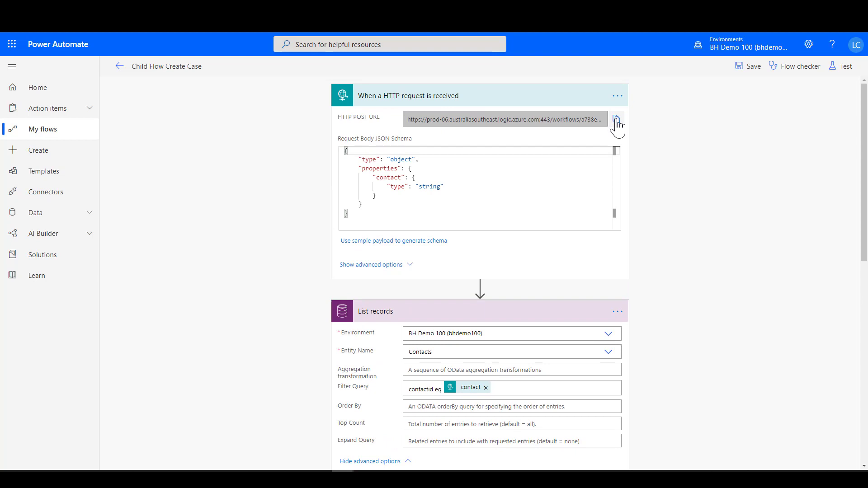
click(617, 119)
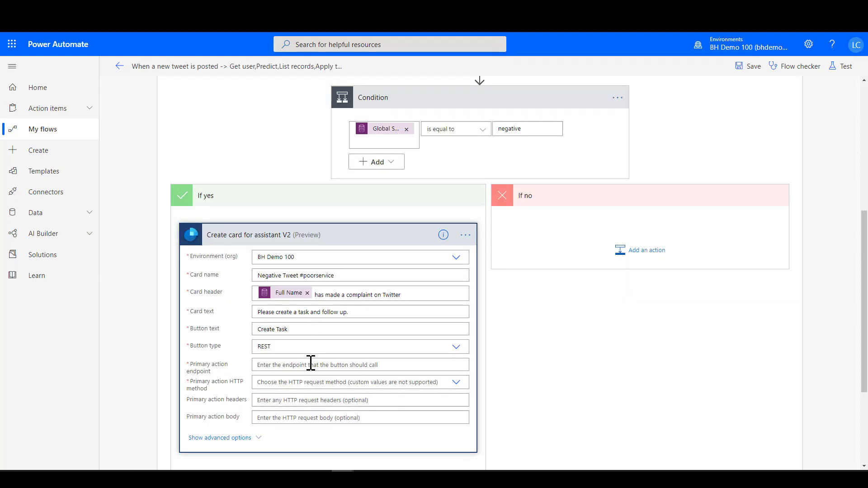
Step: Set the card's Primary action endpoint to the child flow URL with HTTP method POST
click(311, 364)
key(ctrl+v)
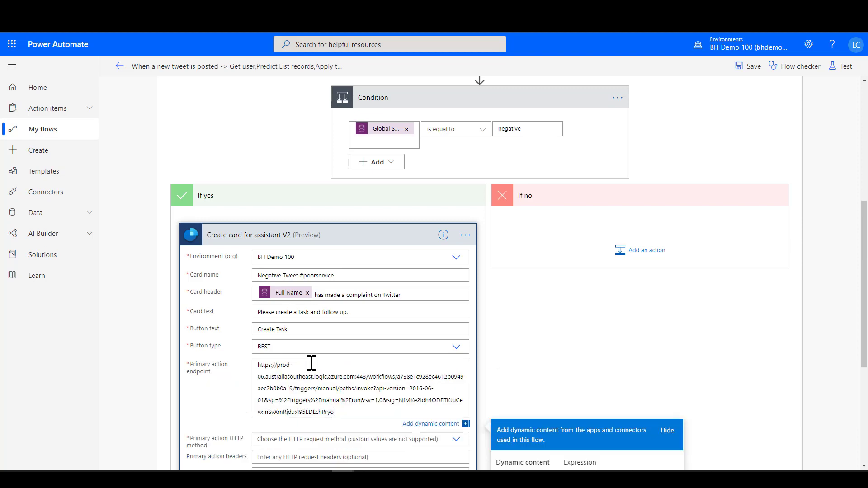
click(301, 437)
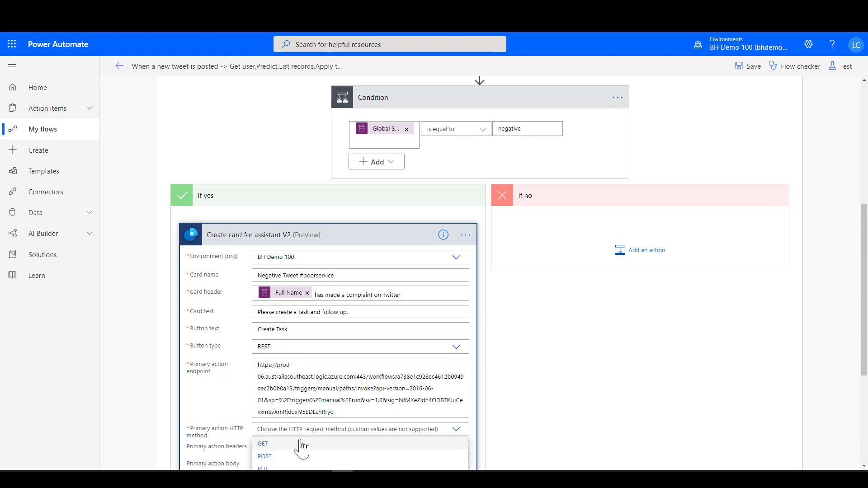
click(267, 457)
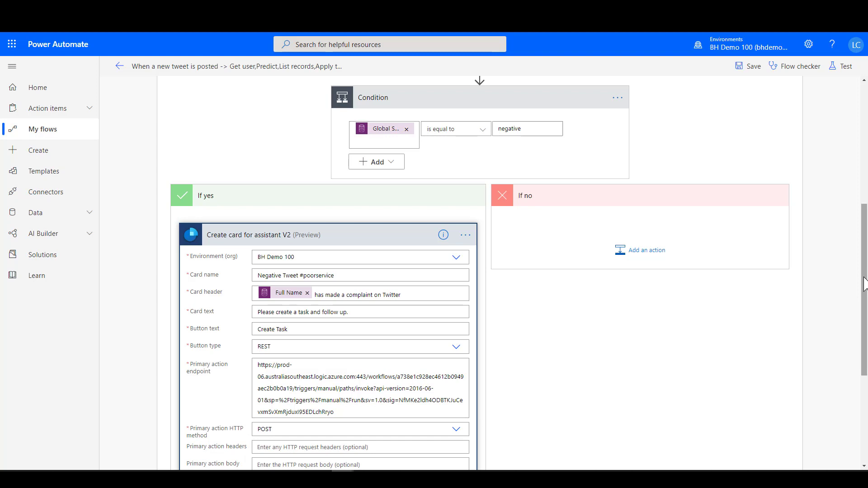
Step: Enter the JSON body {"contact":""} as the primary action body
scroll(864, 294, down, 1)
drag(864, 297, 857, 346)
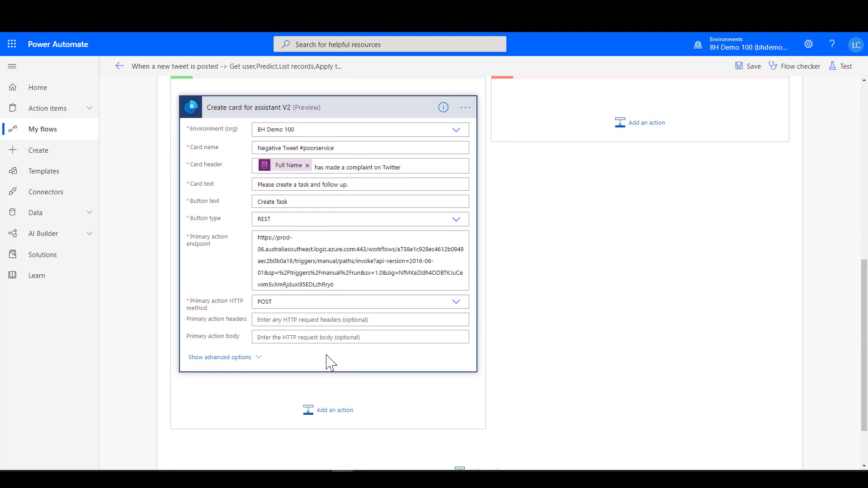
click(296, 337)
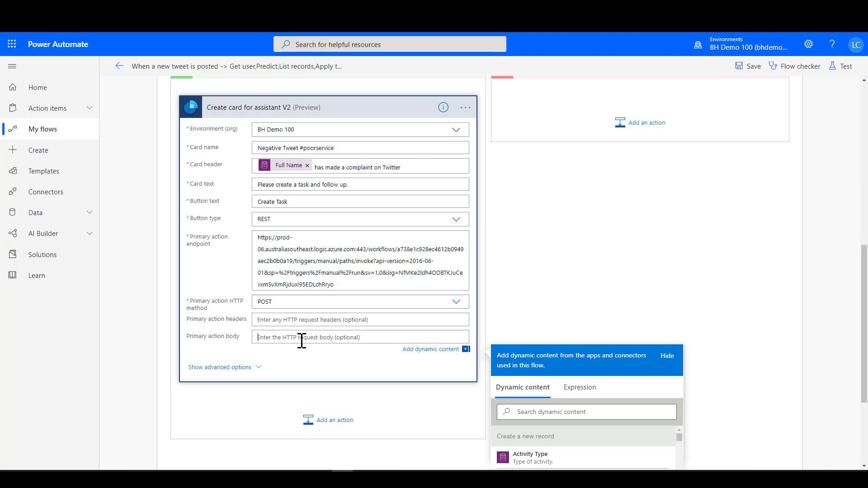
key(ctrl+v)
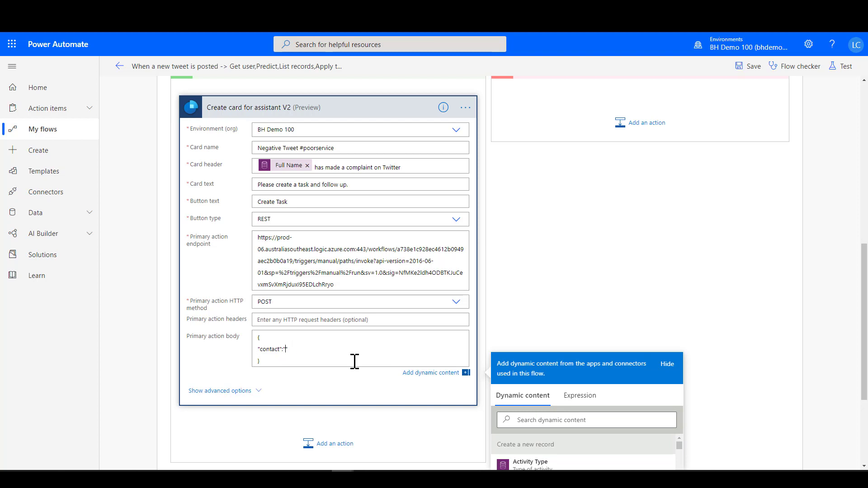
Step: Insert the Contact dynamic value into the body and save the tweet flow
click(527, 420)
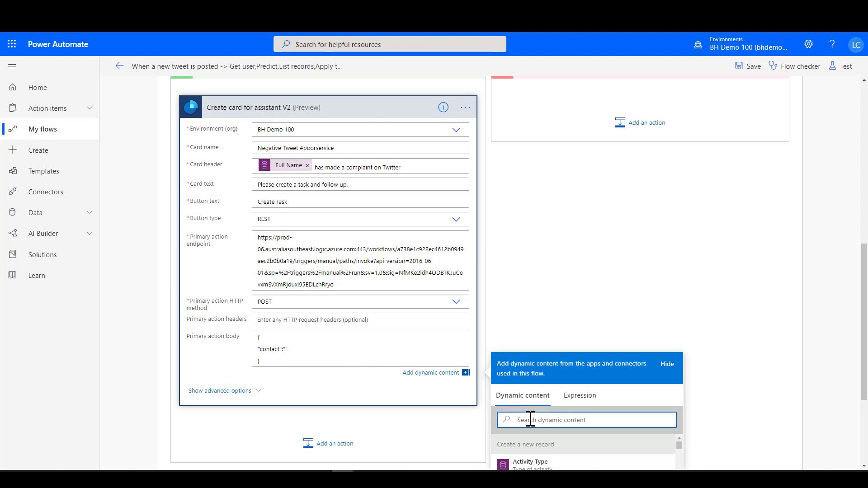
text(contact)
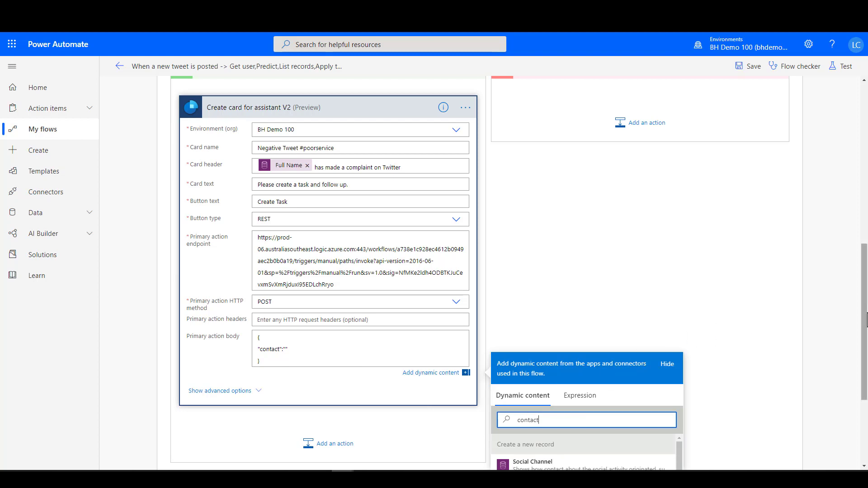
scroll(810, 389, down, 2)
scroll(796, 401, down, 2)
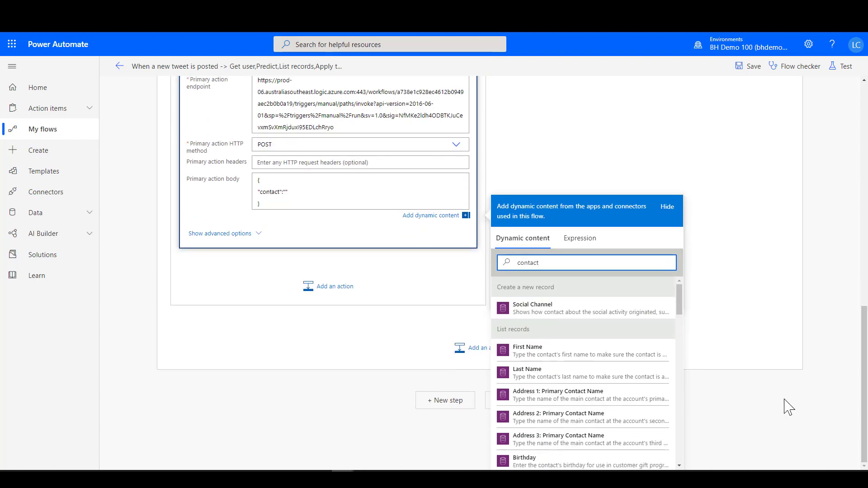
scroll(665, 407, down, 3)
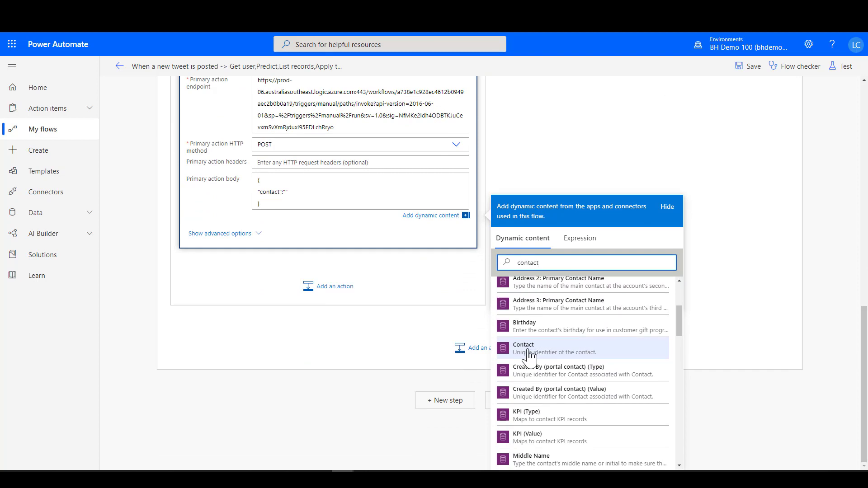
click(529, 350)
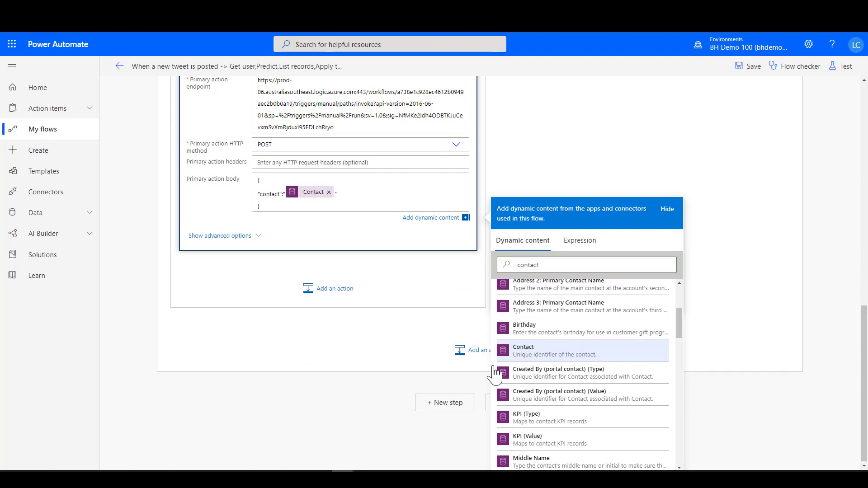
click(469, 436)
click(520, 456)
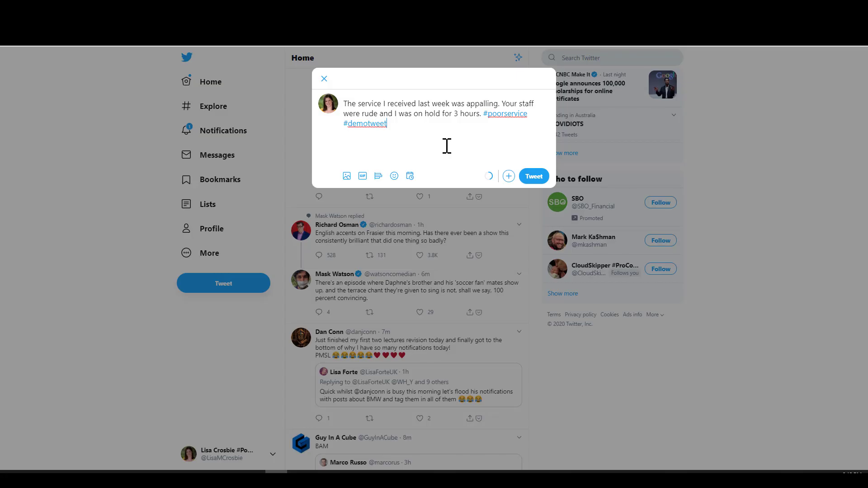
Step: Post the tweet about appalling service and a 3-hour hold, tagged #poorservice and #demotweet
click(533, 178)
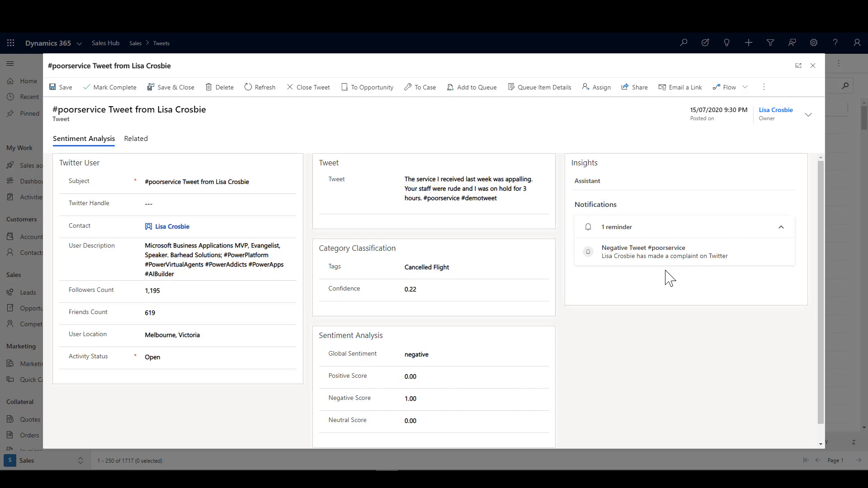
Step: Close the negative-sentiment tweet record to return to the Sales Insights Social Dashboard
click(814, 66)
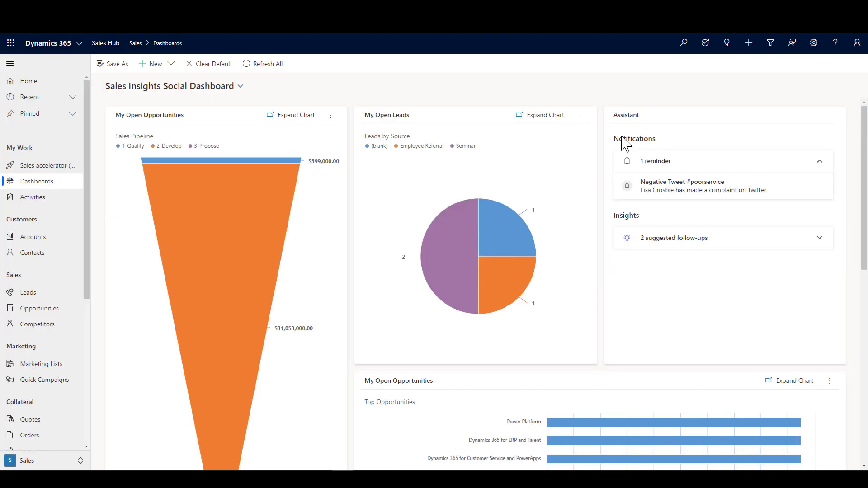
Step: Run Create Task from the Negative Tweet #poorservice assistant reminder
click(676, 197)
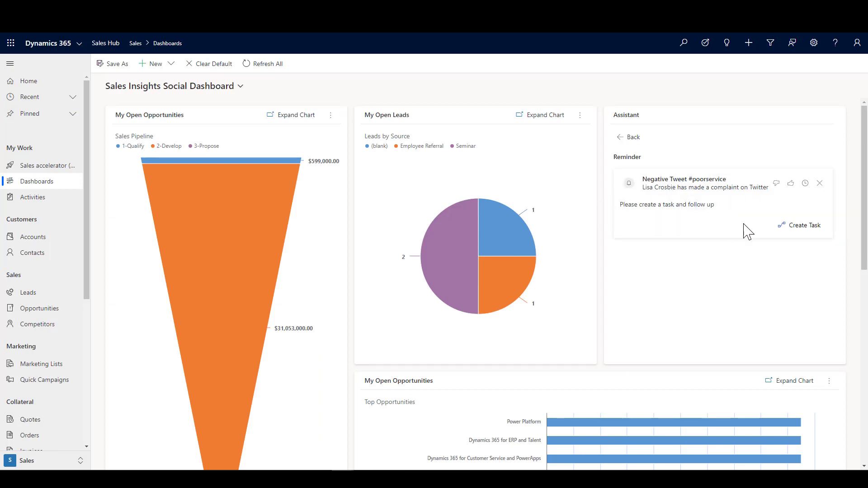
click(809, 230)
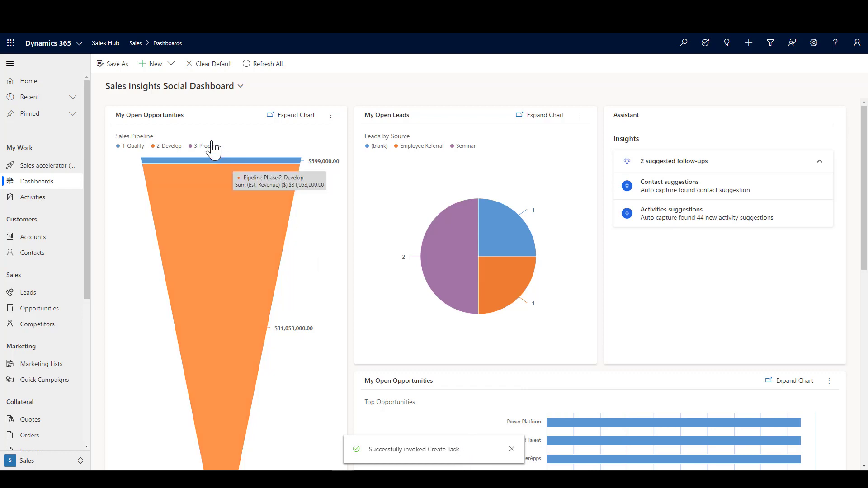
Step: Open the contact's new Twitter complaint task from the contact's Timeline, via Recent records
click(74, 99)
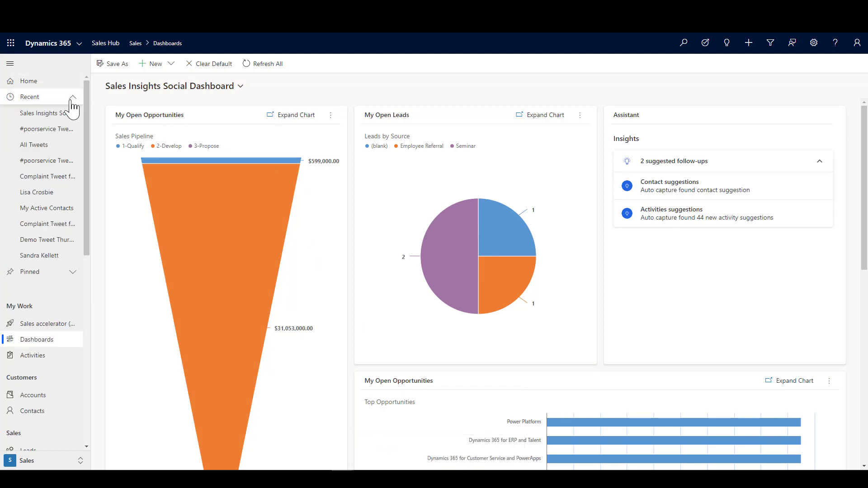
click(43, 195)
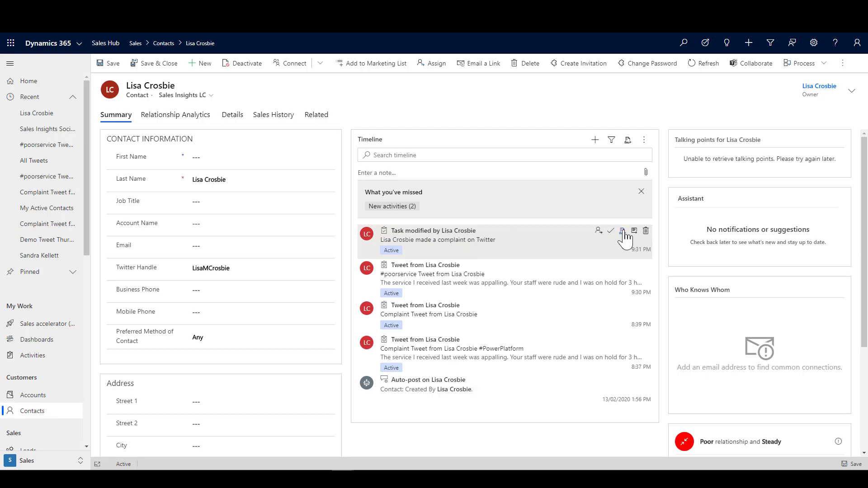
click(636, 234)
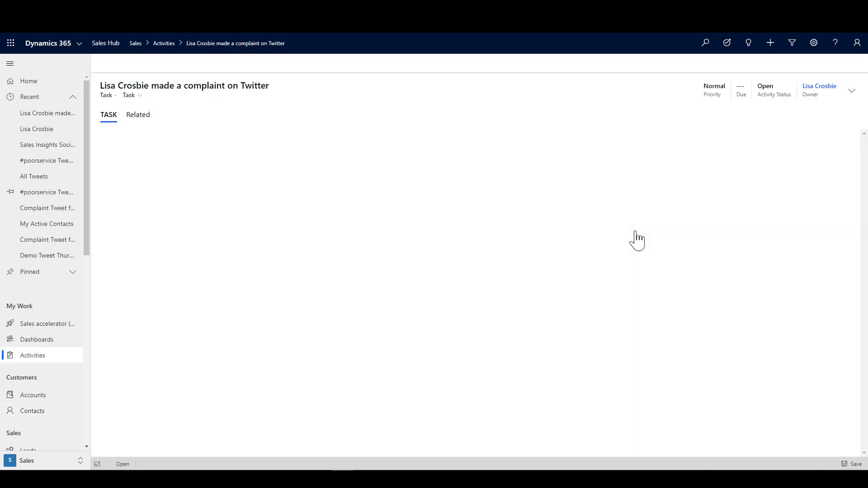